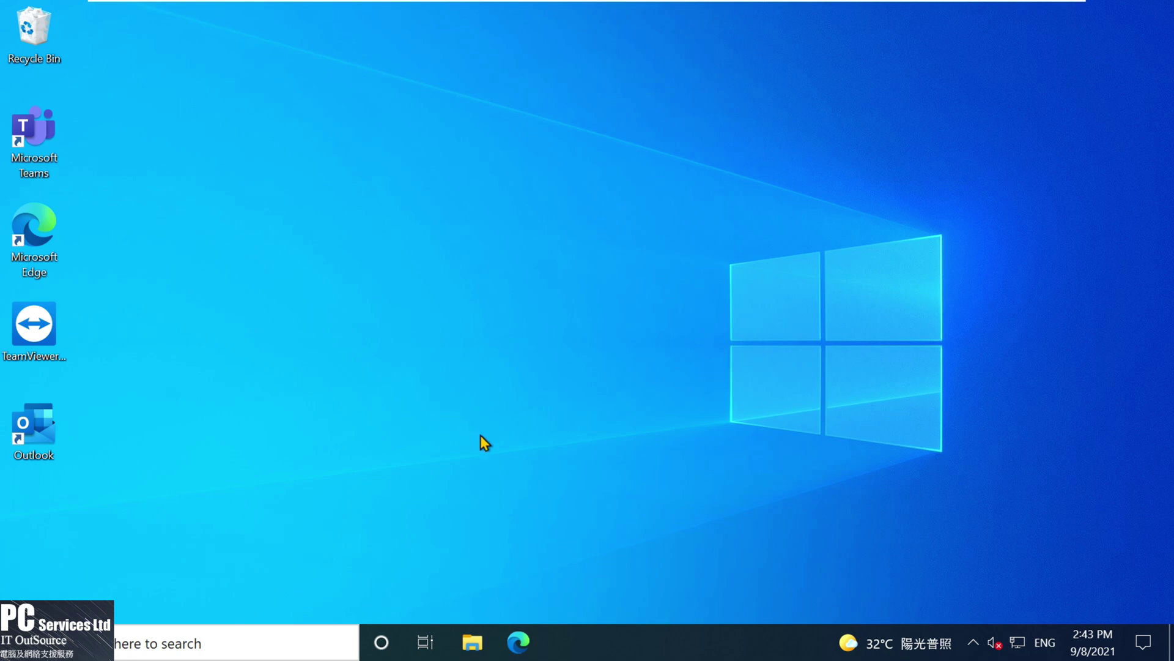
{"action": "left_click", "coordinate": [532, 653]}
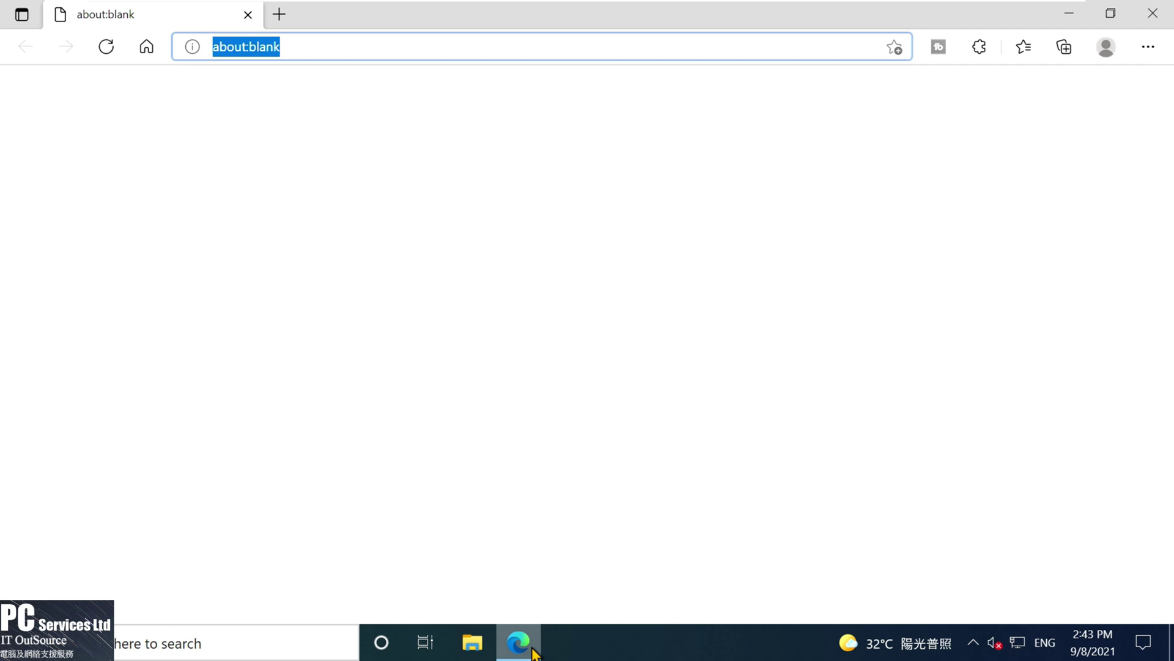
{"action": "left_click", "coordinate": [1150, 49]}
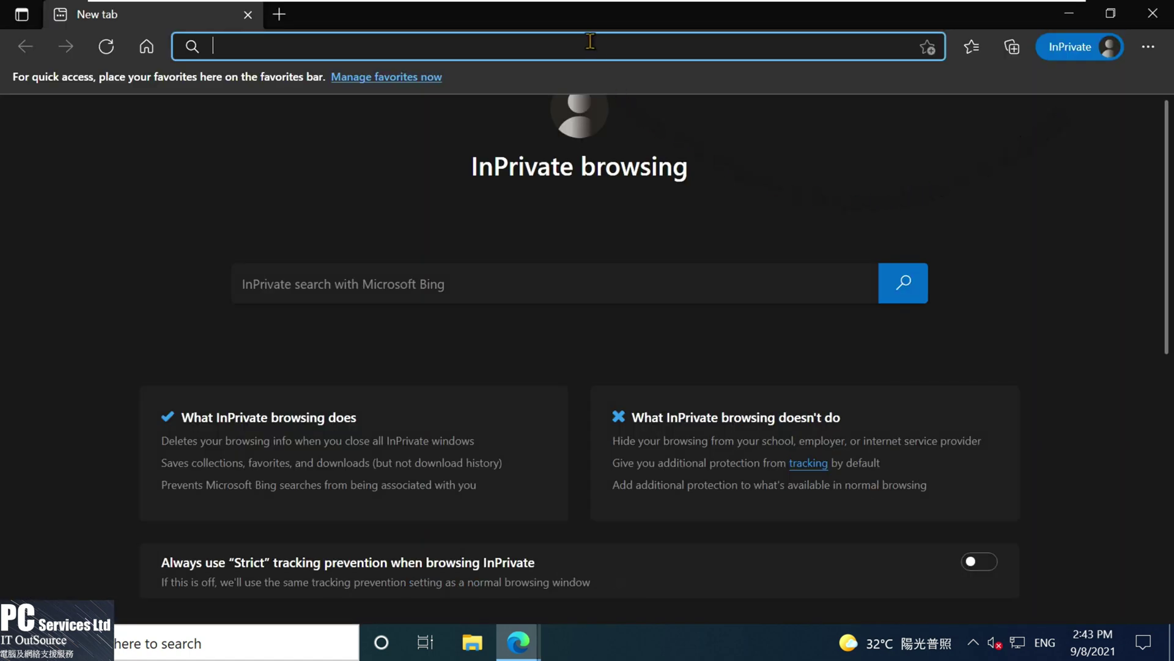
{"action": "type", "text": "h"}
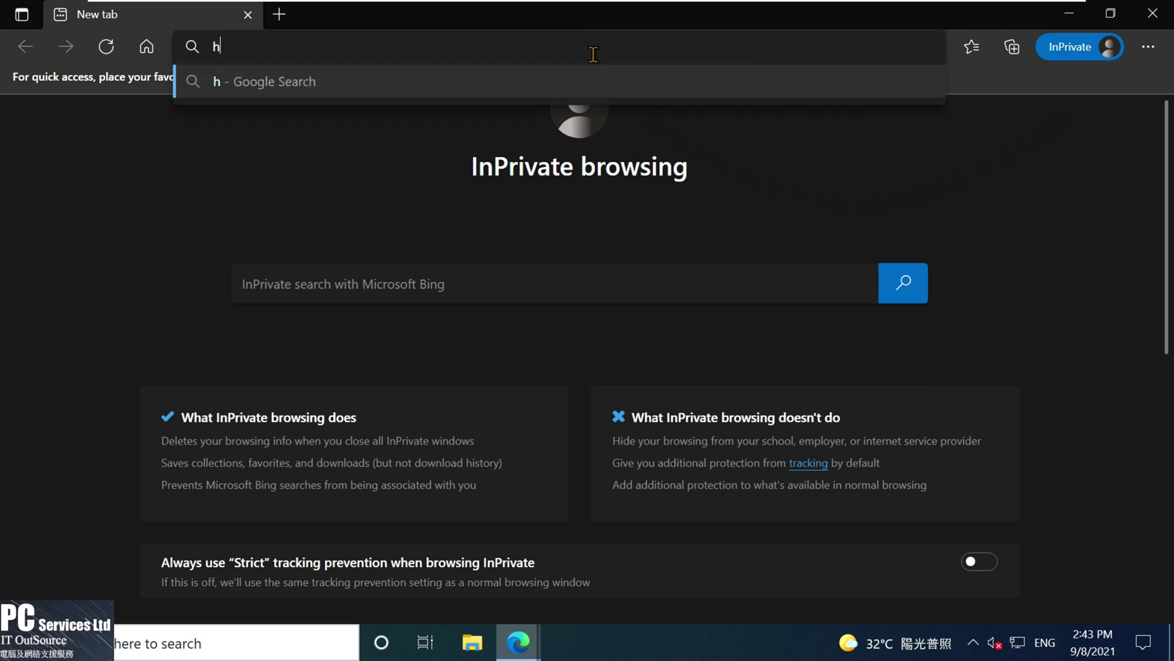
{"action": "type", "text": "ttps"}
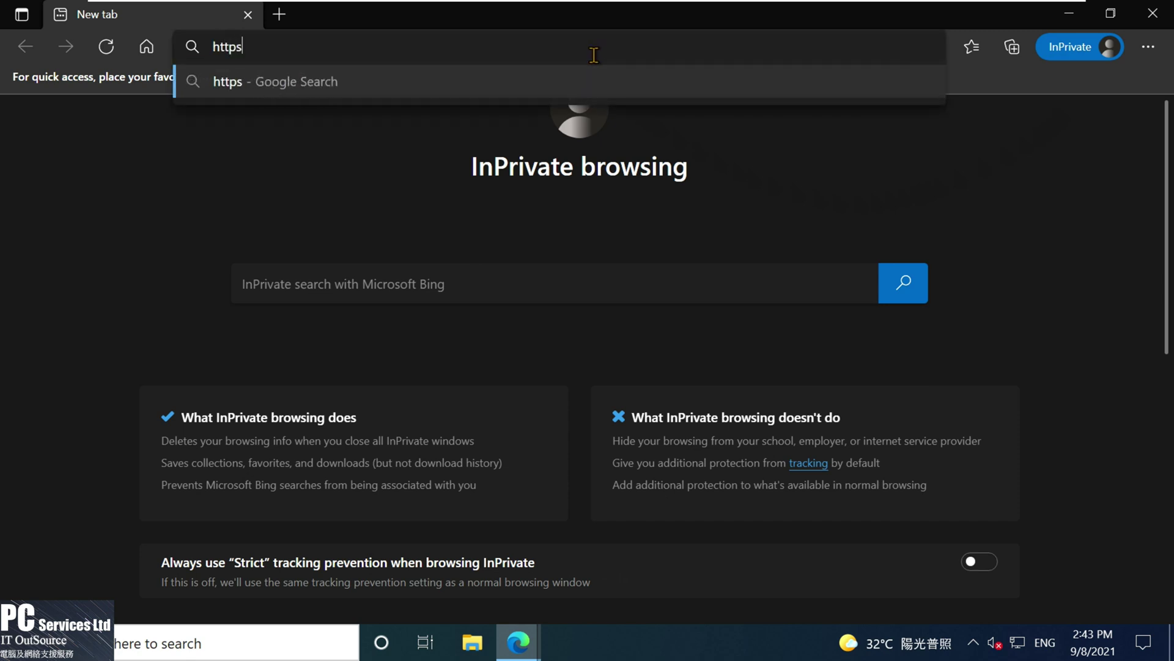
{"action": "type", "text": "://"}
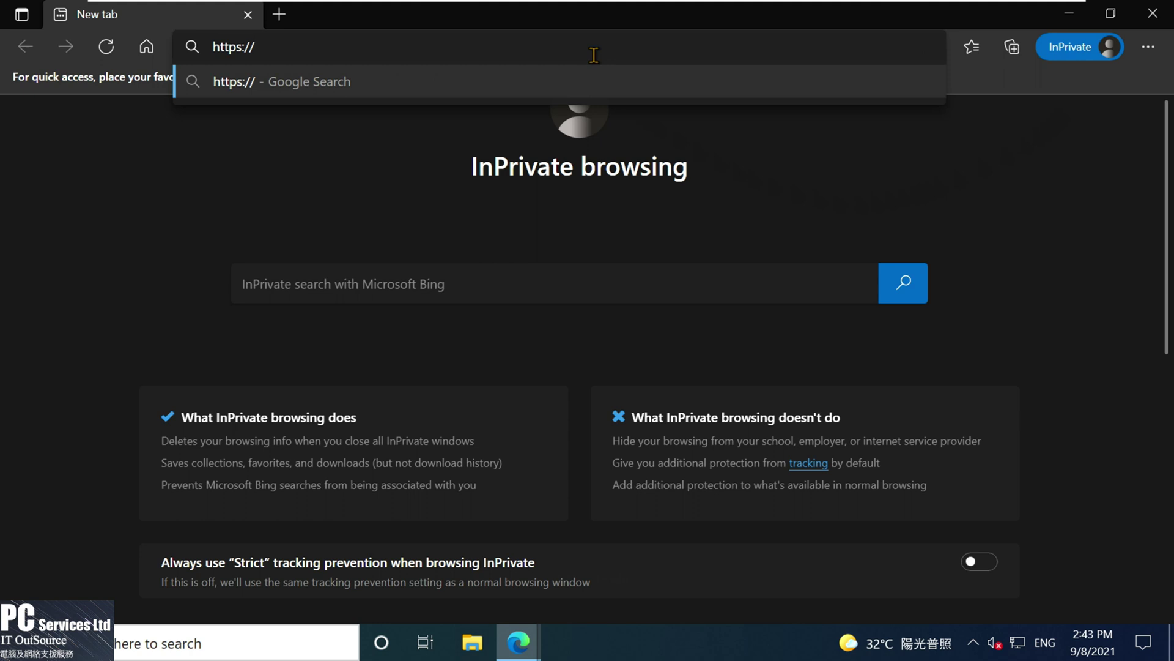
{"action": "type", "text": "192.168"}
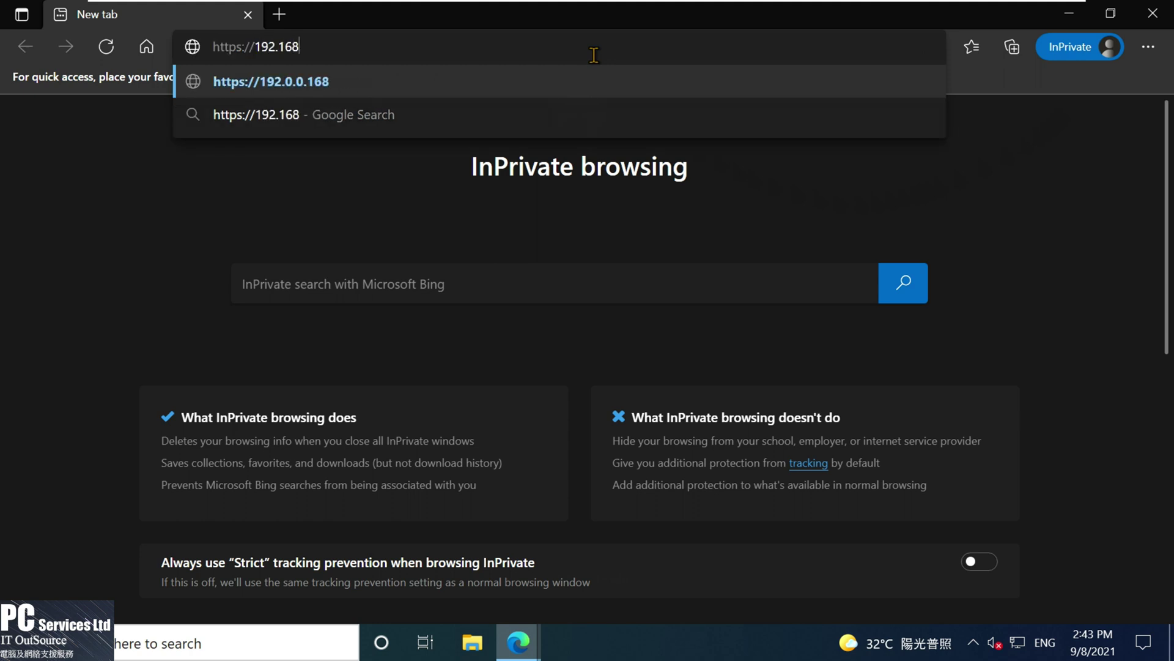
{"action": "type", "text": ".0."}
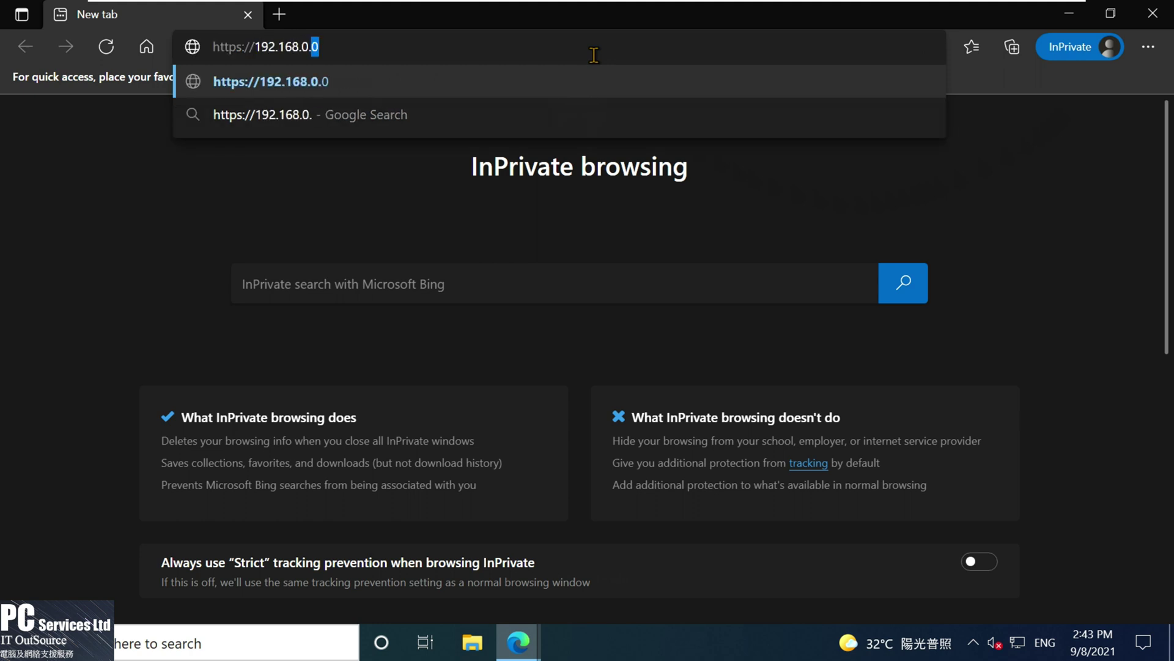
{"action": "type", "text": "161:"}
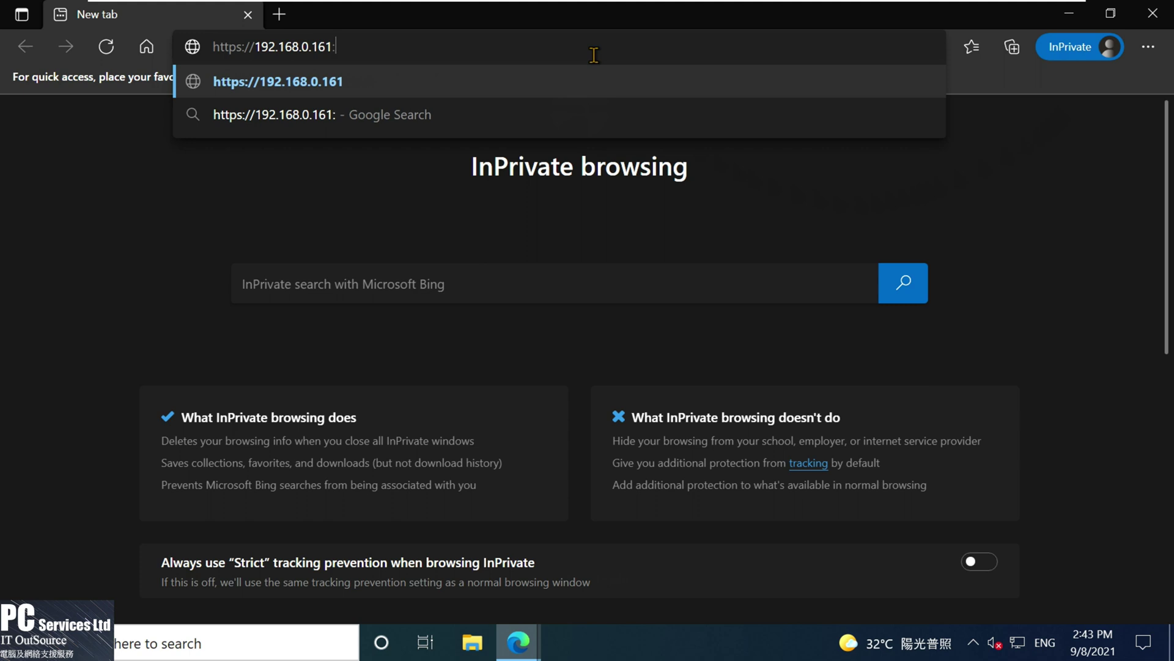
{"action": "type", "text": "8080"}
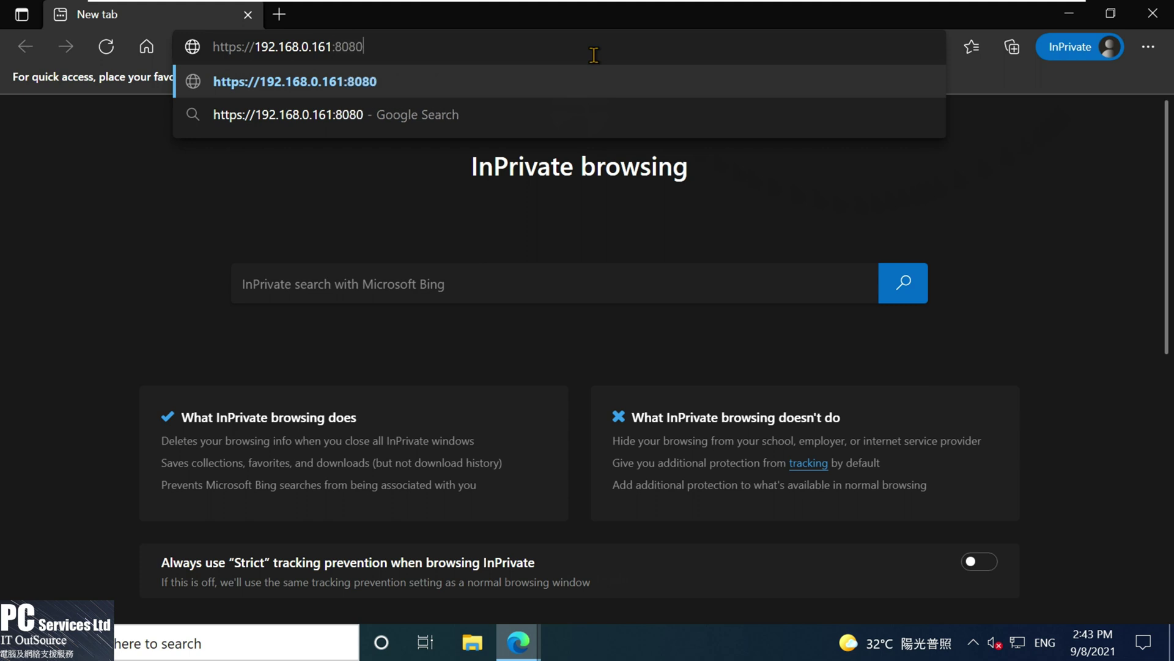
{"action": "key", "text": "Return"}
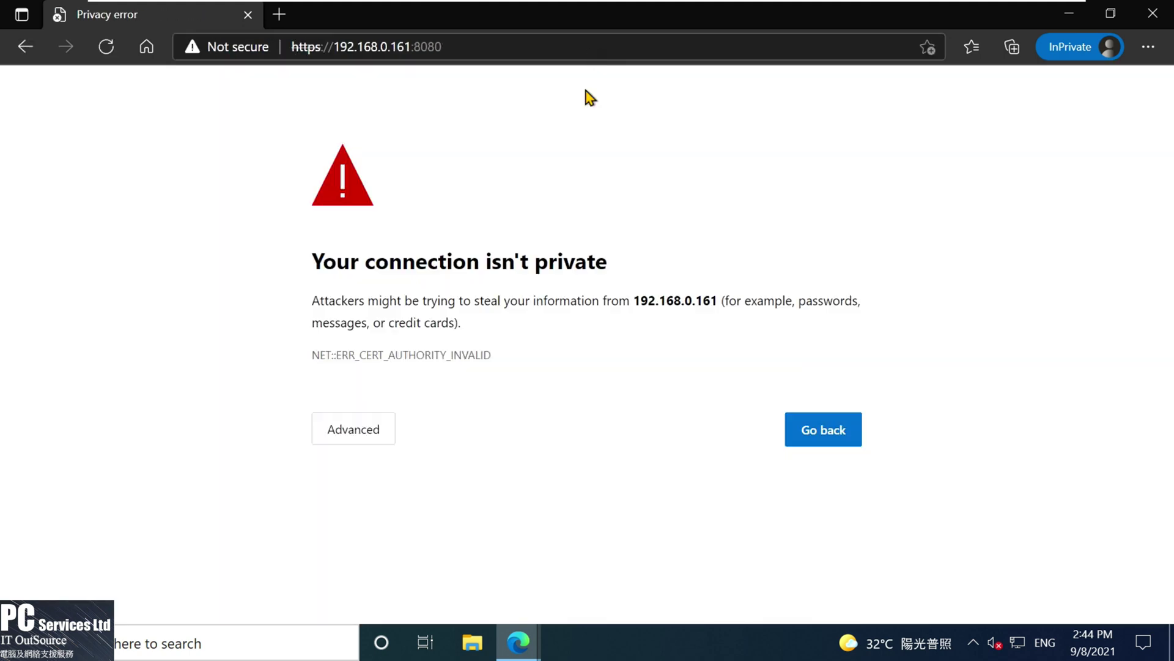
- Bypass the certificate warning via Advanced to continue to 192.168.0.161 (unsafe)
{"action": "left_click", "coordinate": [380, 434]}
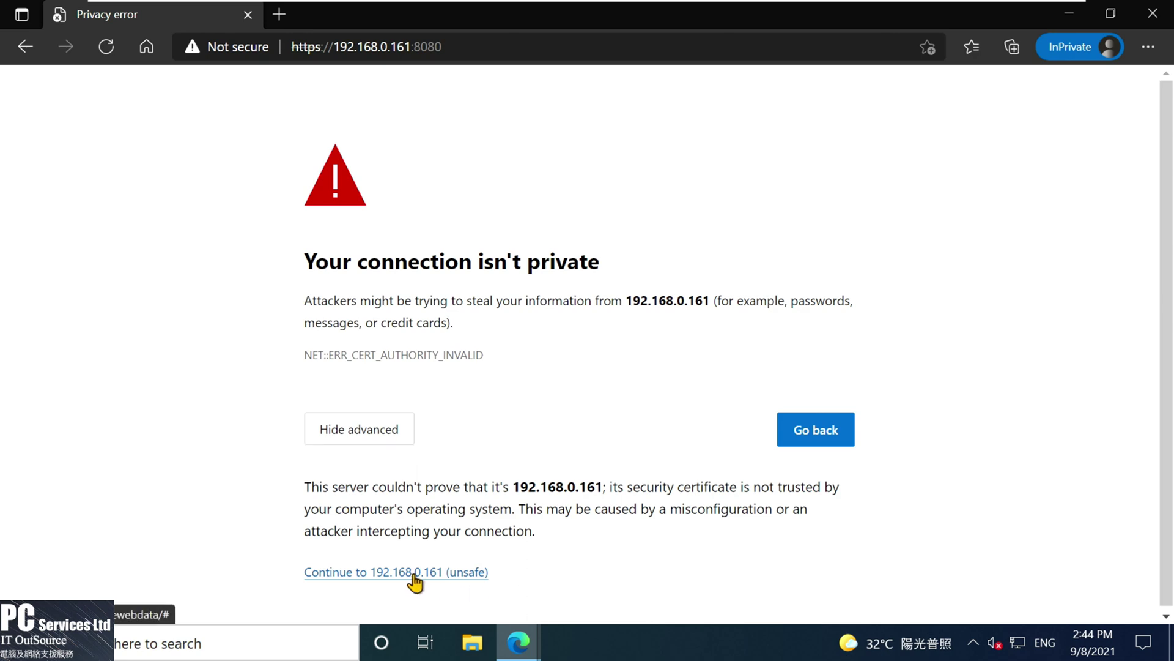
{"action": "left_click", "coordinate": [414, 575]}
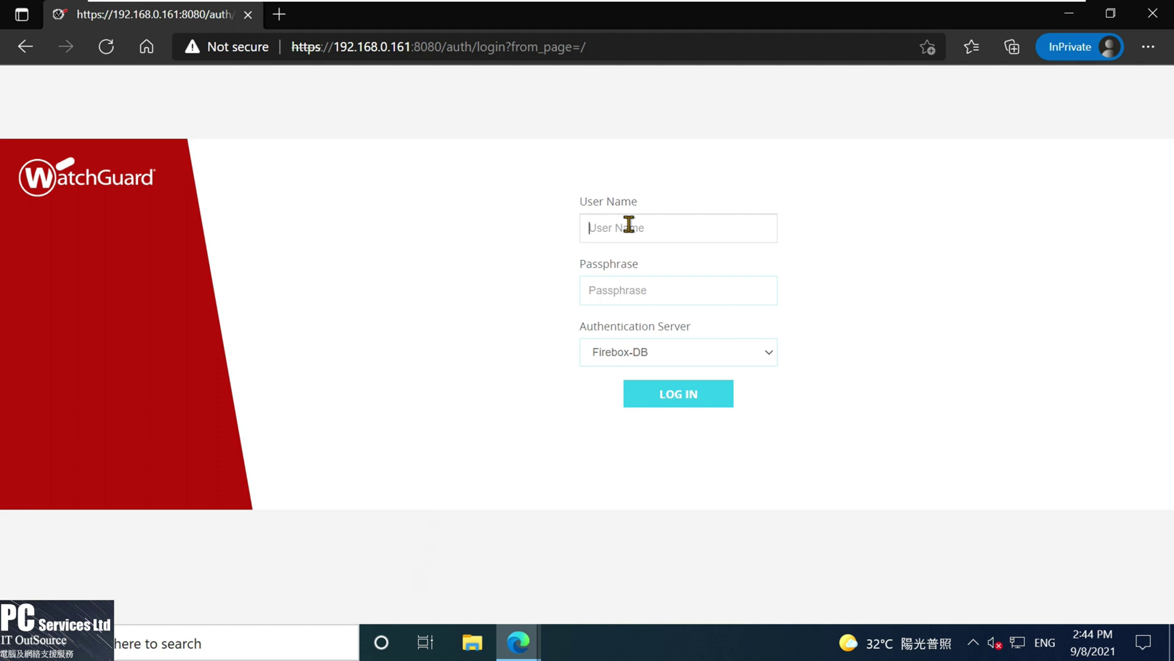
- Log in to the Firebox with the admin user name and passphrase using Firebox-DB
{"action": "type", "text": "testlab"}
{"action": "key", "text": "Tab"}
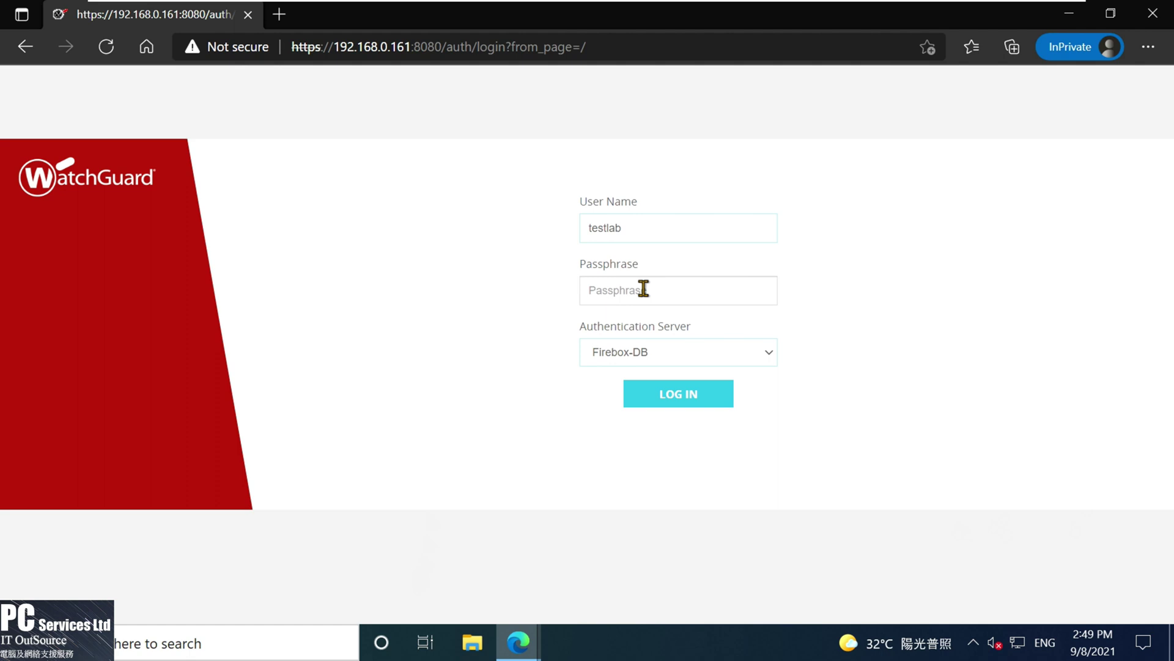
{"action": "type", "text": "•••••••••"}
{"action": "left_click", "coordinate": [668, 393]}
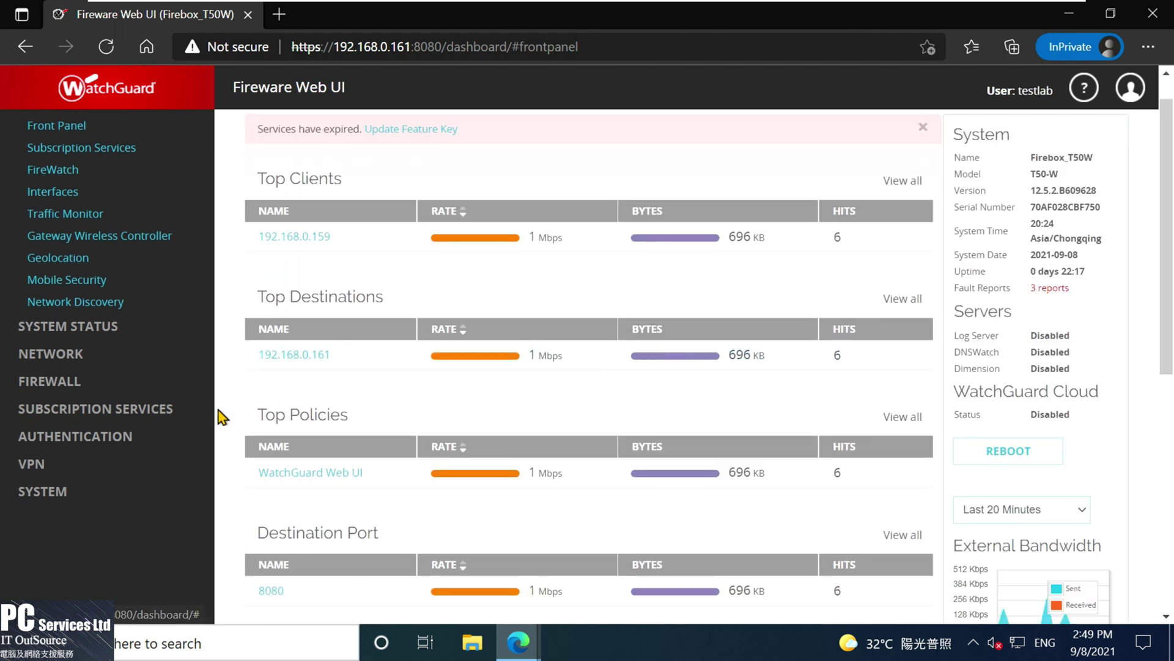
- Navigate to VPN > Mobile VPN in the left navigation
{"action": "scroll", "coordinate": [215, 403], "scroll_direction": "down", "scroll_amount": 3}
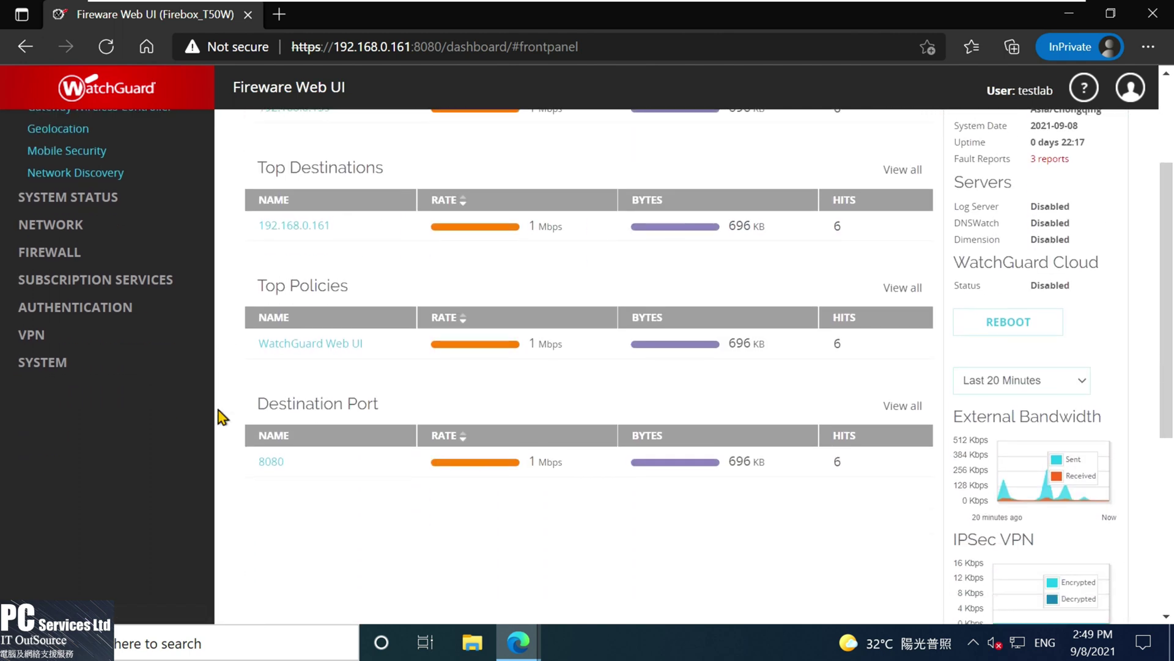
{"action": "left_click", "coordinate": [25, 338]}
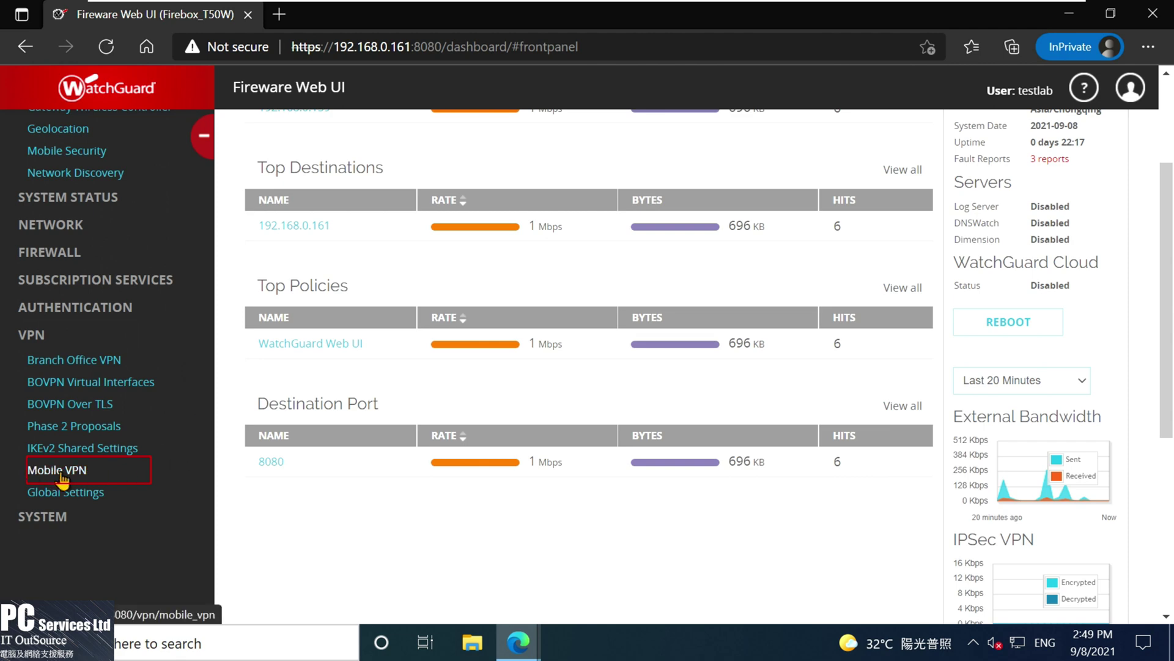
{"action": "left_click", "coordinate": [61, 476]}
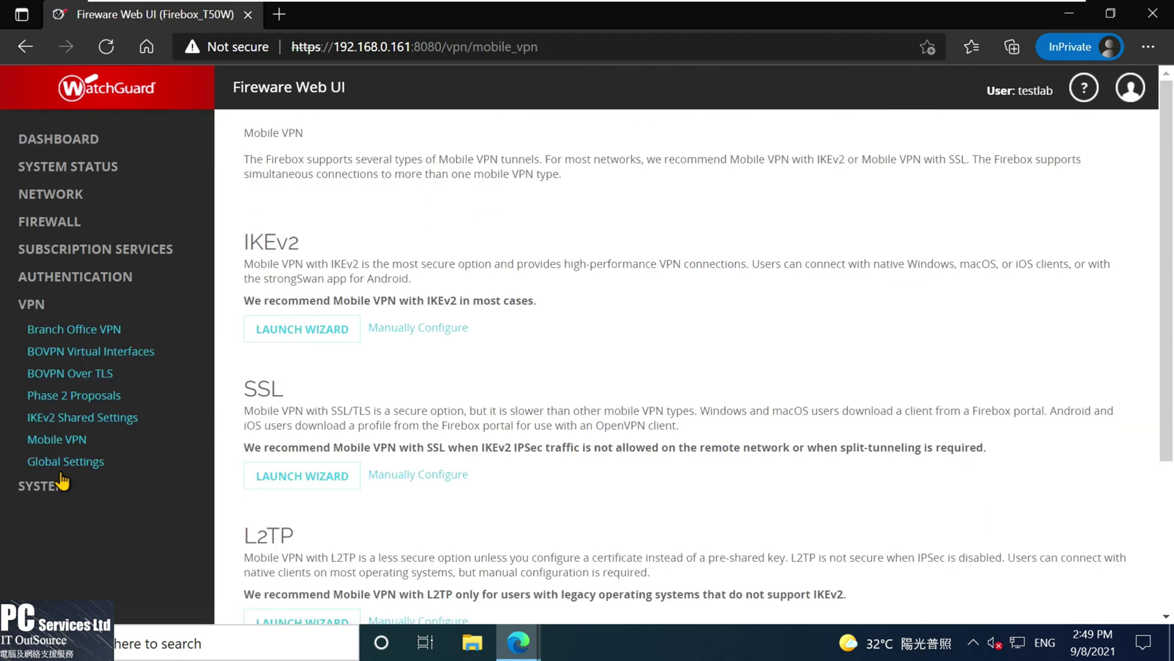
- Launch the SSL wizard and enter 192.168.0.161 as the primary server address
{"action": "left_click", "coordinate": [313, 477]}
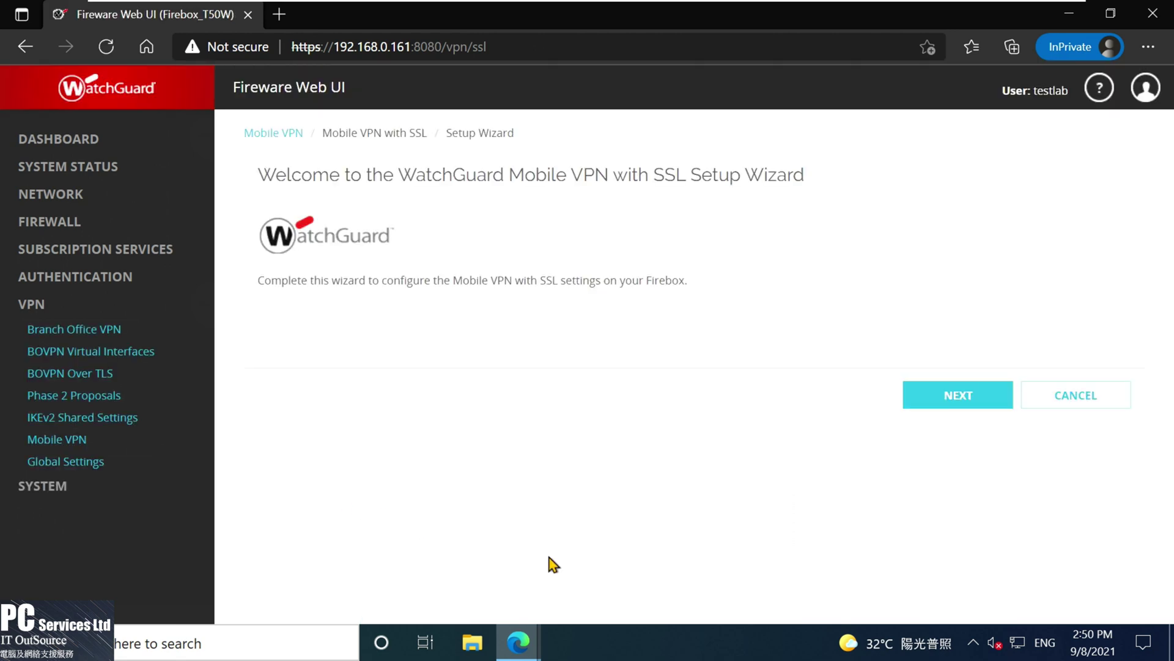
{"action": "left_click", "coordinate": [969, 403]}
{"action": "left_click", "coordinate": [520, 253]}
{"action": "type", "text": "192"}
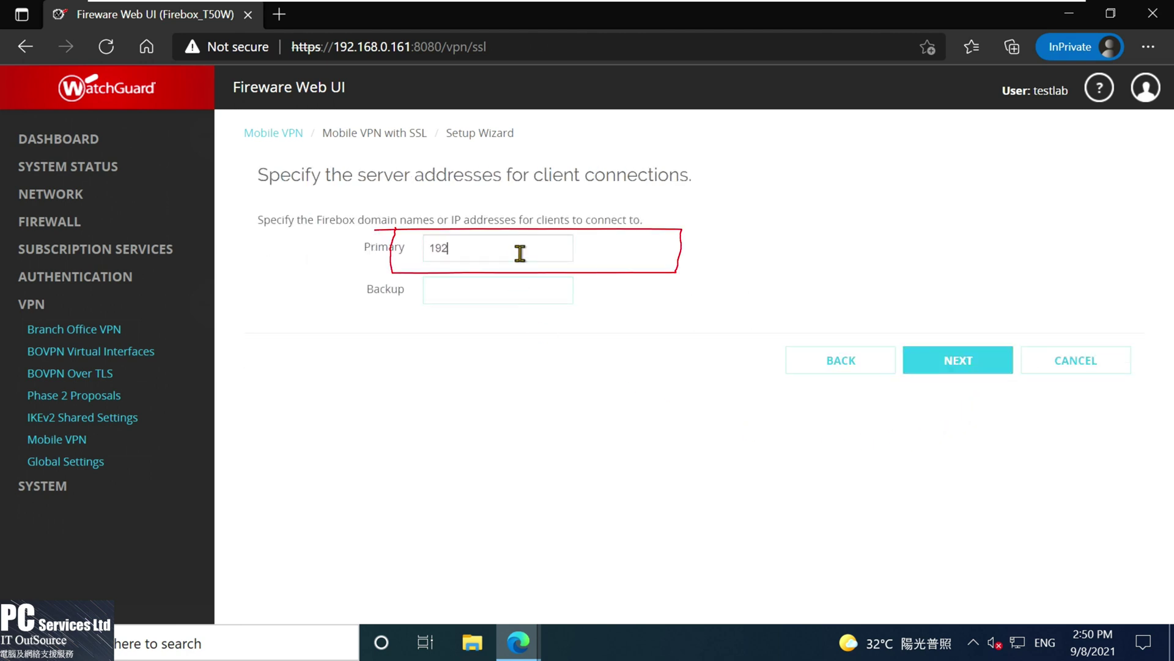
{"action": "type", "text": ".168.0.161"}
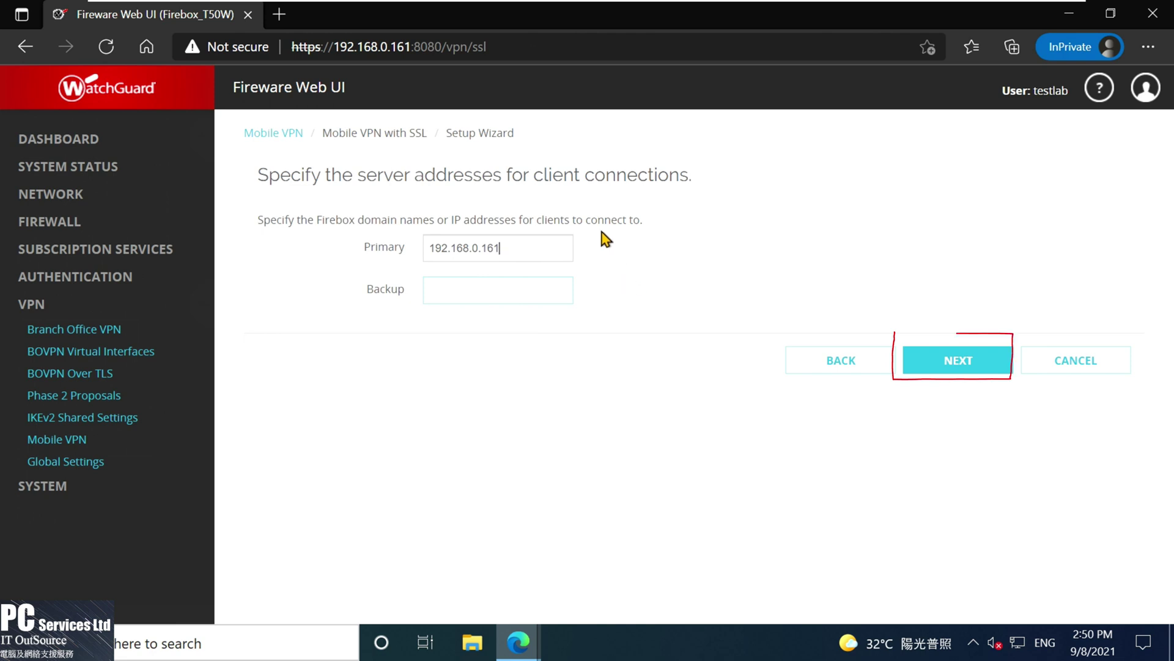
{"action": "left_click", "coordinate": [971, 367]}
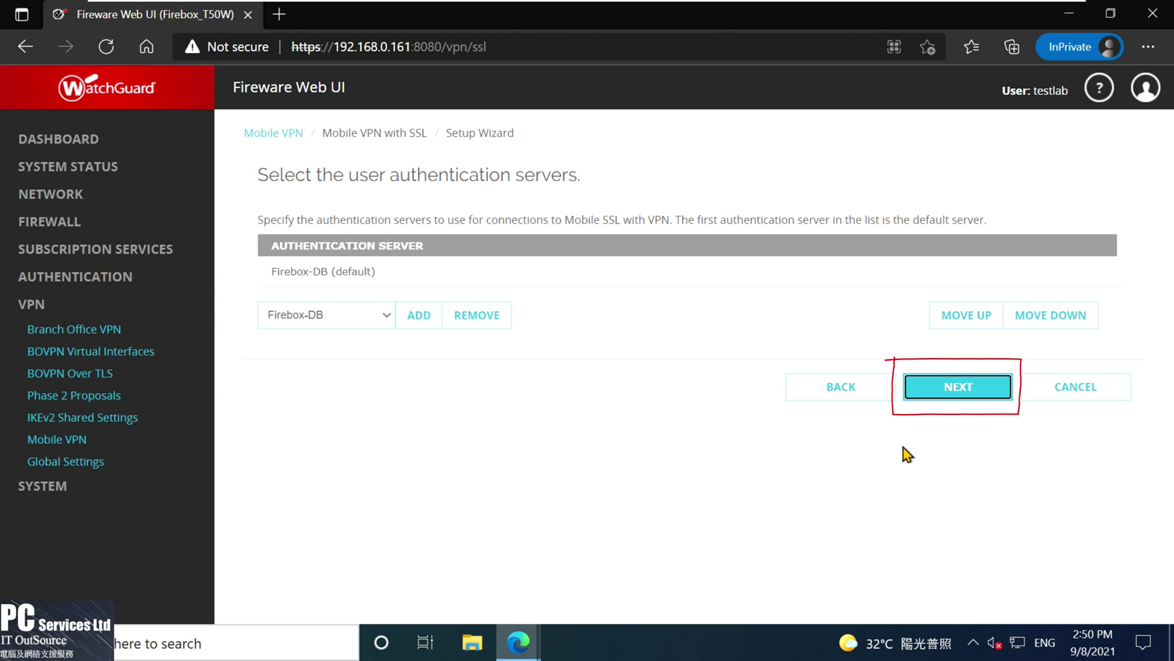
- Complete the wizard with Firebox-DB authentication and the 192.168.113.0/24 address pool, then finish
{"action": "left_click", "coordinate": [961, 386]}
{"action": "left_click", "coordinate": [961, 387]}
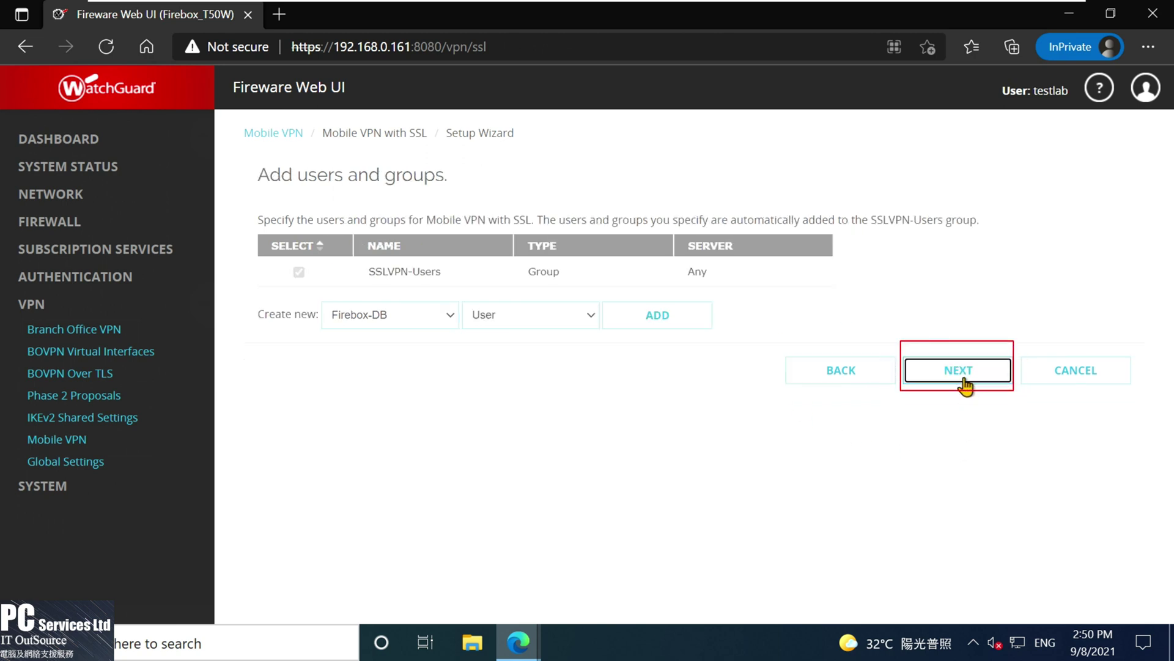
{"action": "left_click", "coordinate": [965, 385]}
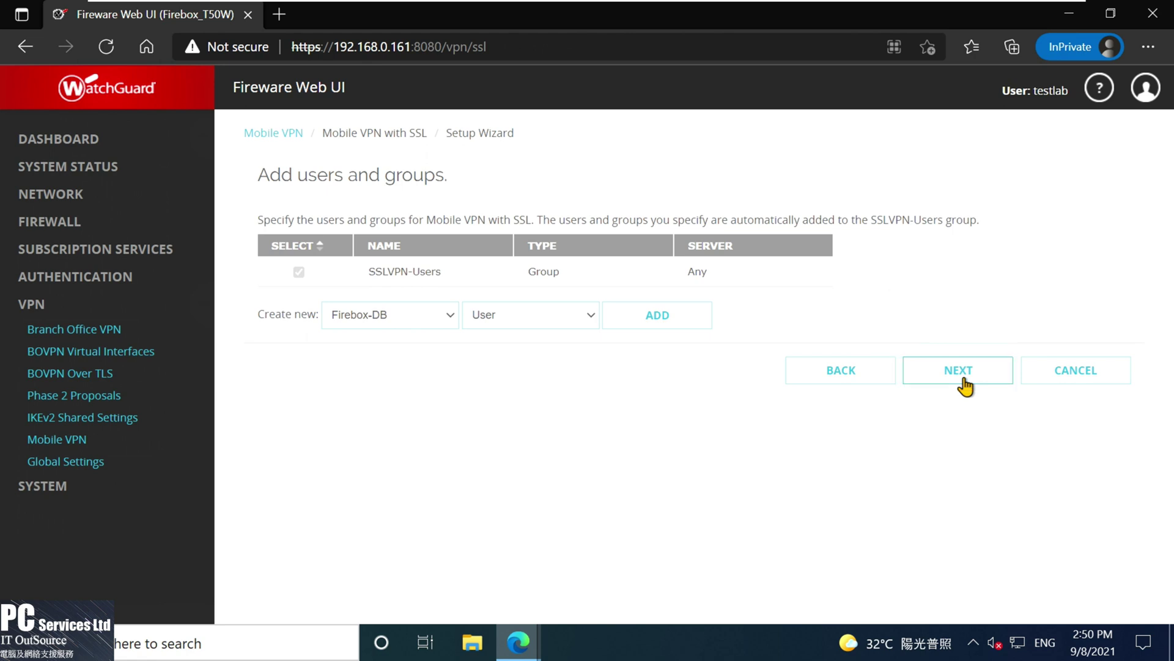
{"action": "left_click", "coordinate": [965, 386]}
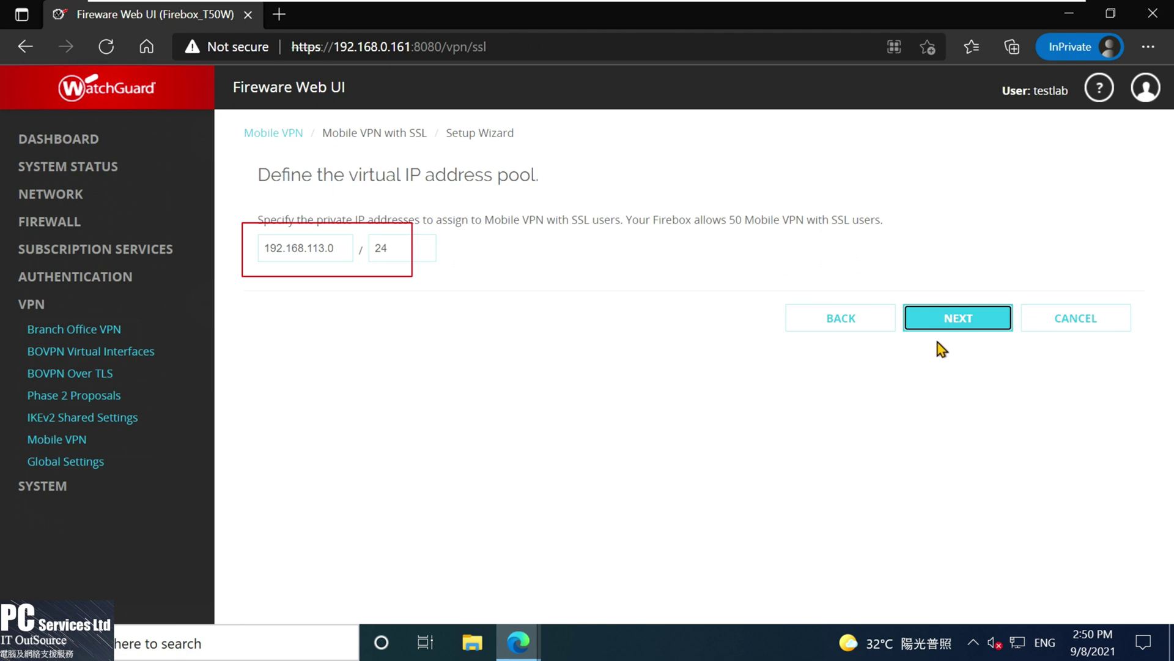
{"action": "left_click", "coordinate": [946, 317]}
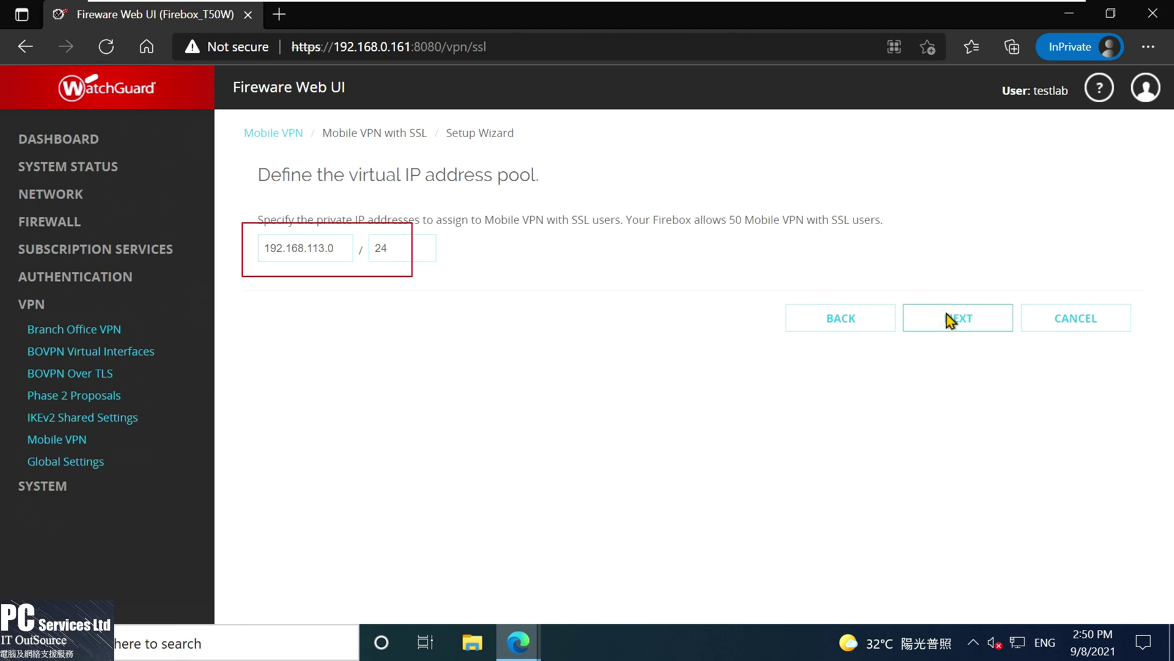
{"action": "left_click", "coordinate": [948, 318]}
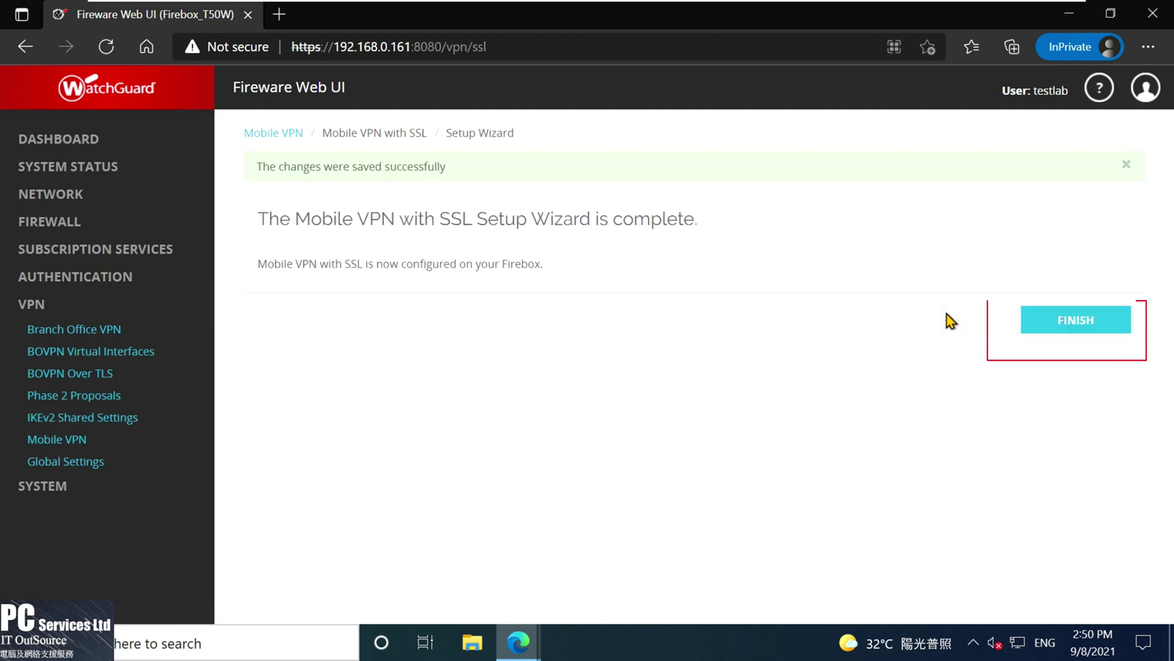
{"action": "left_click", "coordinate": [1060, 320]}
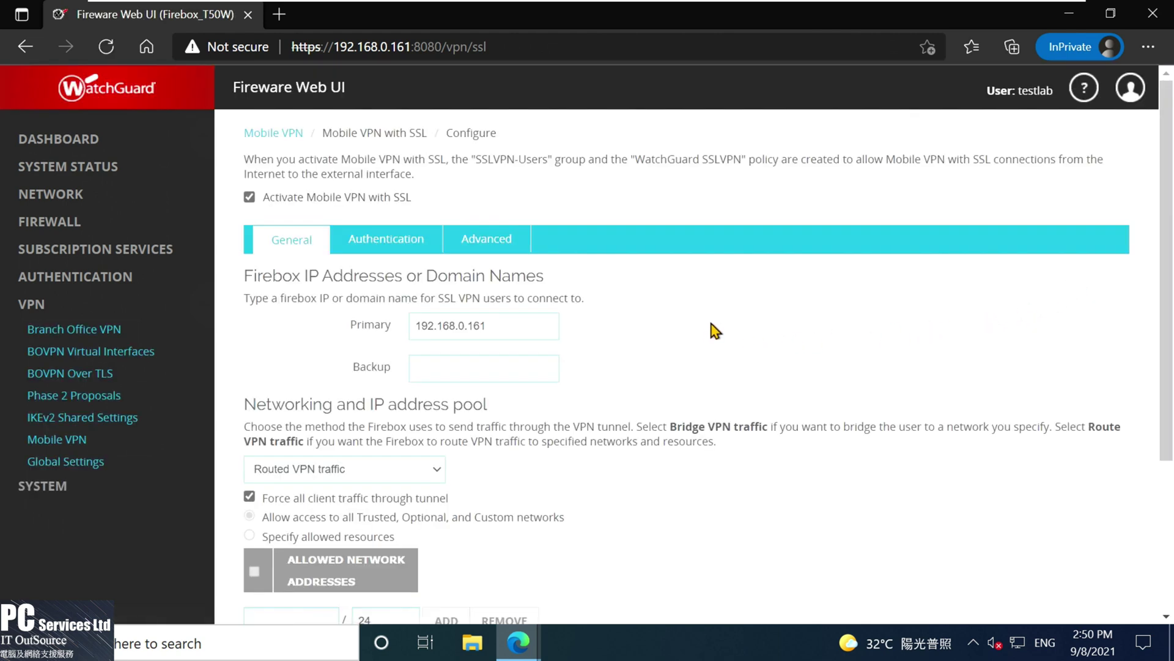
- Change the data channel port on the Advanced tab from 443 to 8443
{"action": "left_click", "coordinate": [418, 240]}
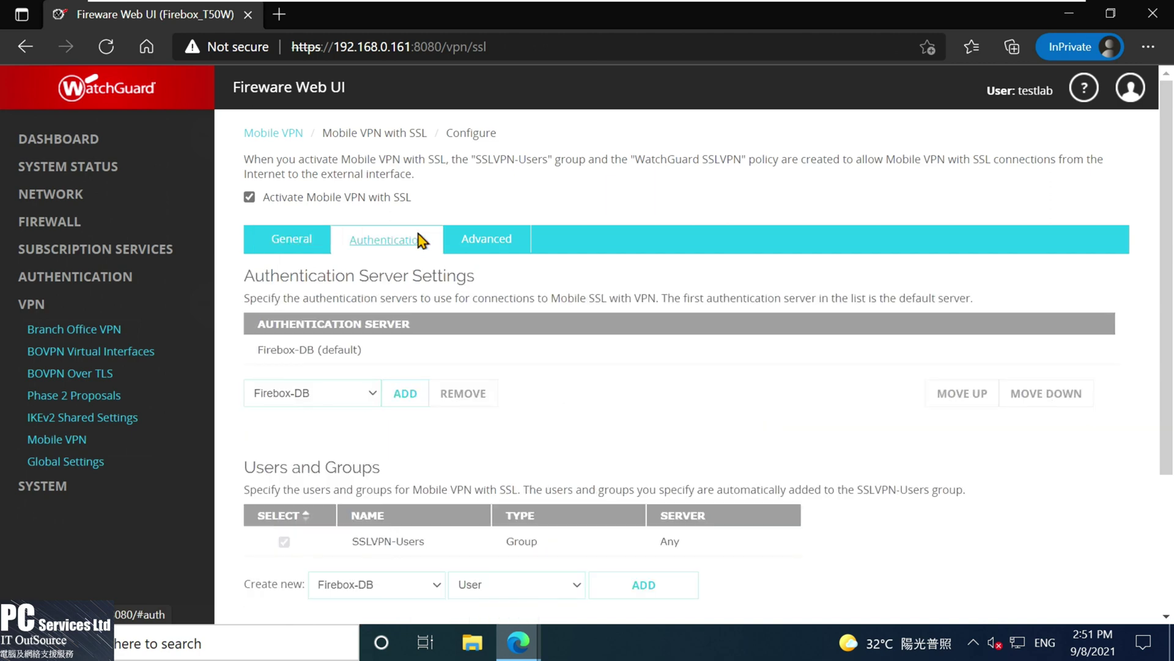
{"action": "left_click", "coordinate": [478, 248]}
{"action": "left_click", "coordinate": [683, 366]}
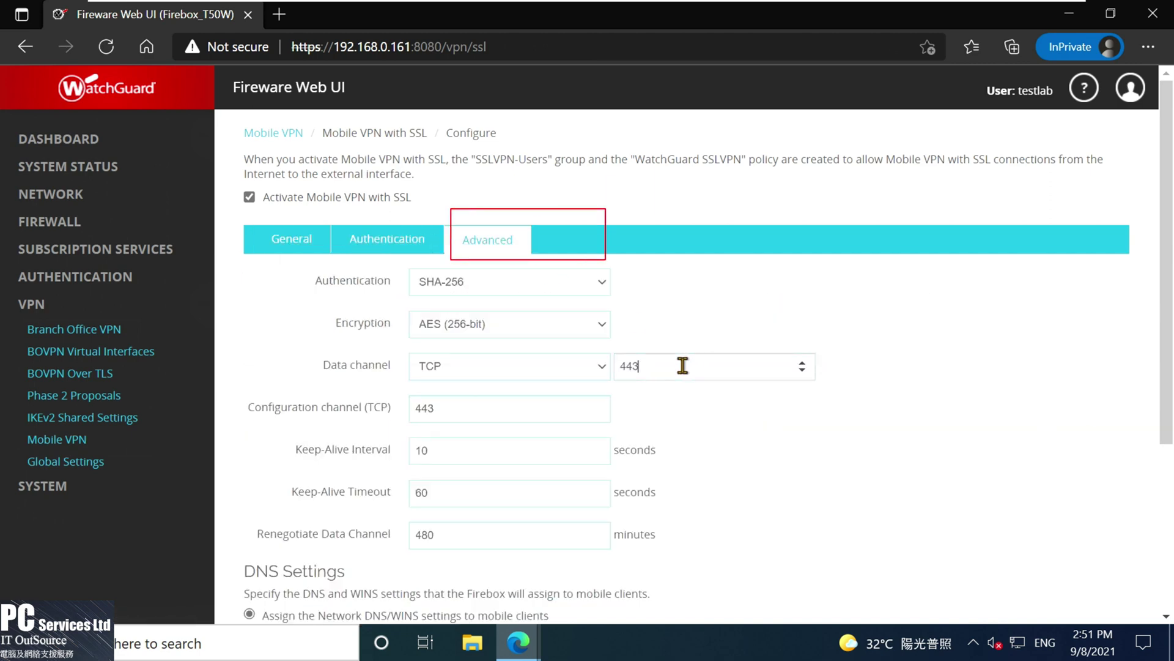
{"action": "key", "text": "BackSpace"}
{"action": "key", "text": "BackSpace"}
{"action": "key", "text": "BackSpace"}
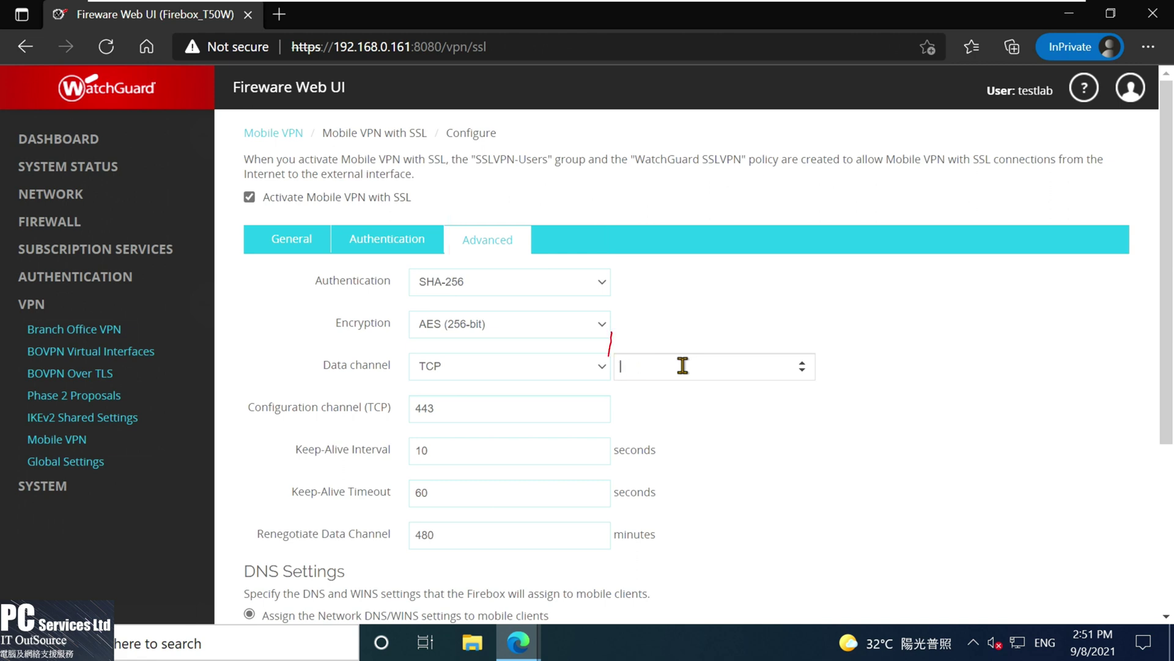
{"action": "type", "text": "8443"}
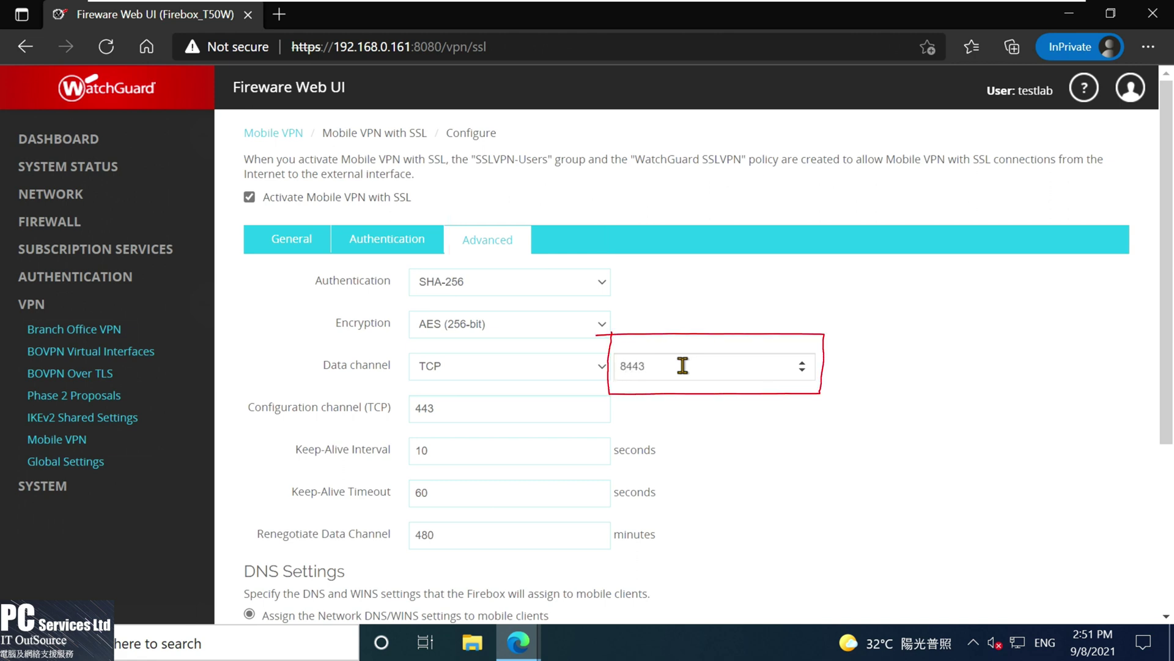
- Save the updated Mobile VPN with SSL configuration
{"action": "scroll", "coordinate": [683, 366], "scroll_direction": "down", "scroll_amount": 1}
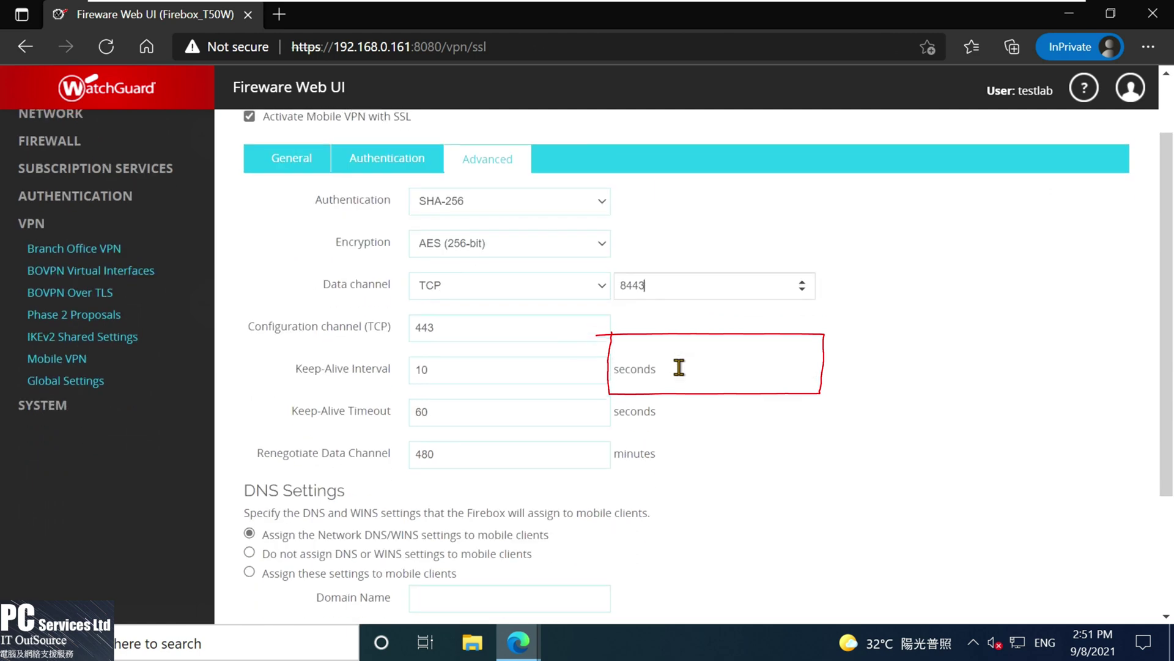
{"action": "scroll", "coordinate": [686, 372], "scroll_direction": "down", "scroll_amount": 2}
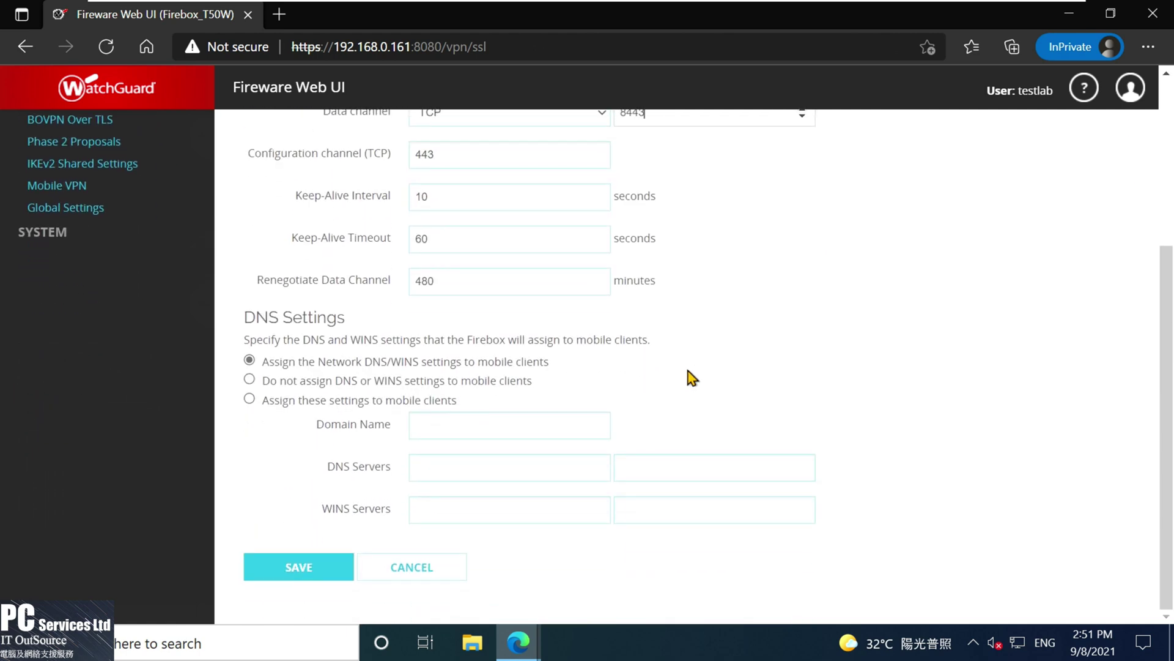
{"action": "left_click", "coordinate": [302, 569]}
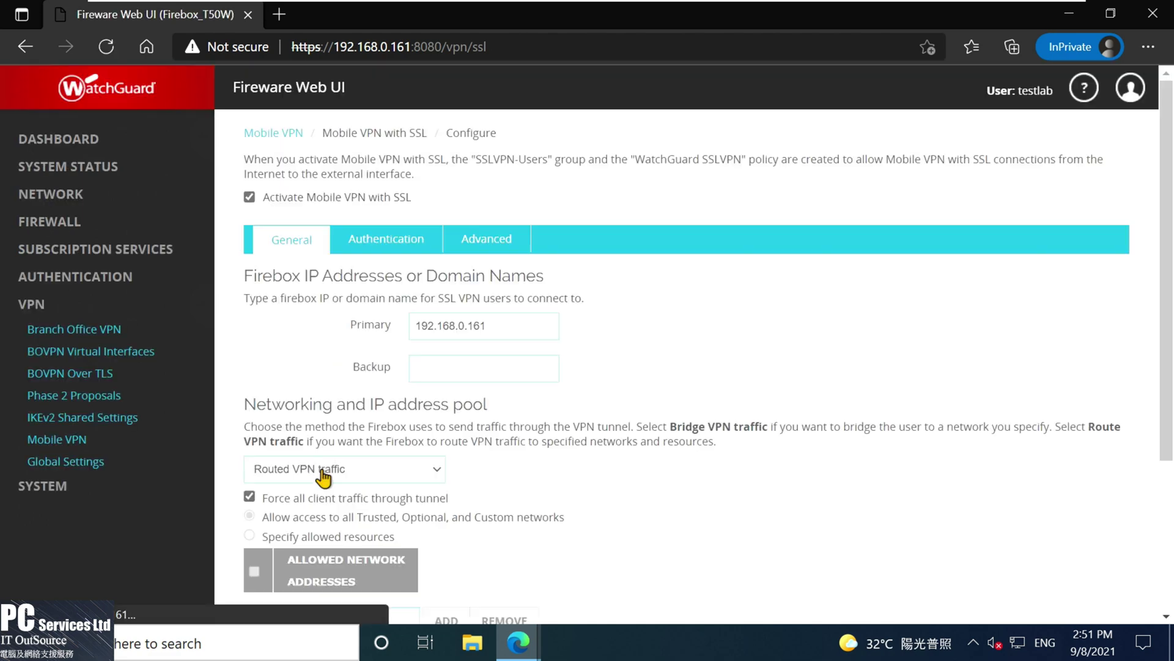
{"action": "scroll", "coordinate": [318, 468], "scroll_direction": "down", "scroll_amount": 4}
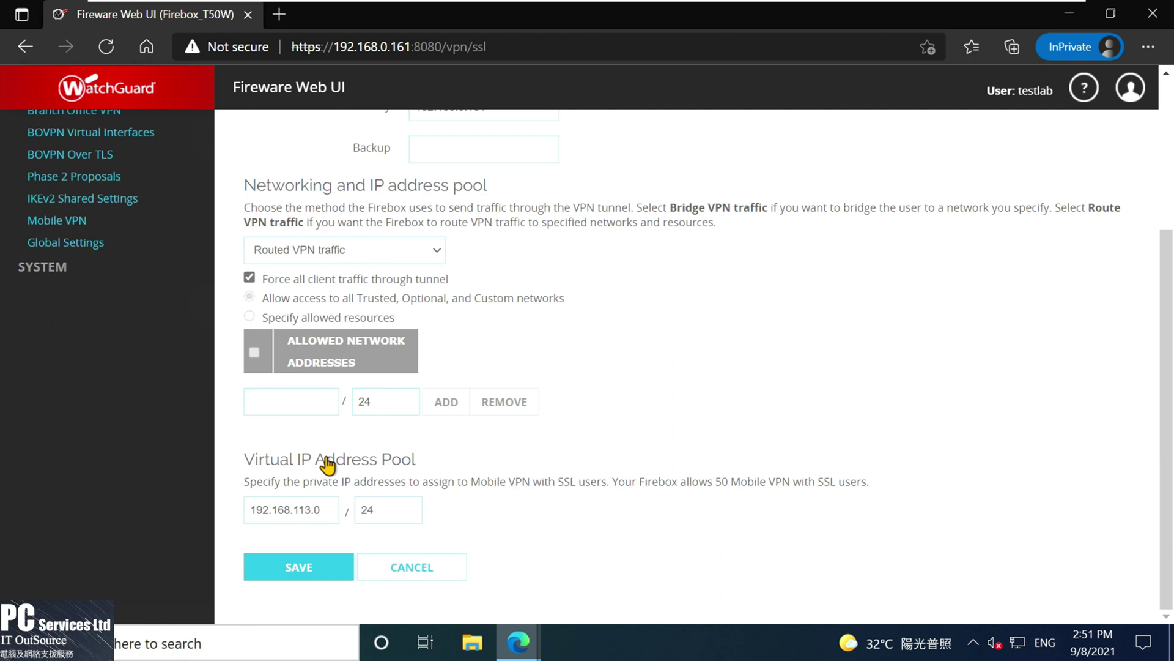
{"action": "scroll", "coordinate": [328, 459], "scroll_direction": "up", "scroll_amount": 1}
{"action": "scroll", "coordinate": [327, 457], "scroll_direction": "up", "scroll_amount": 2}
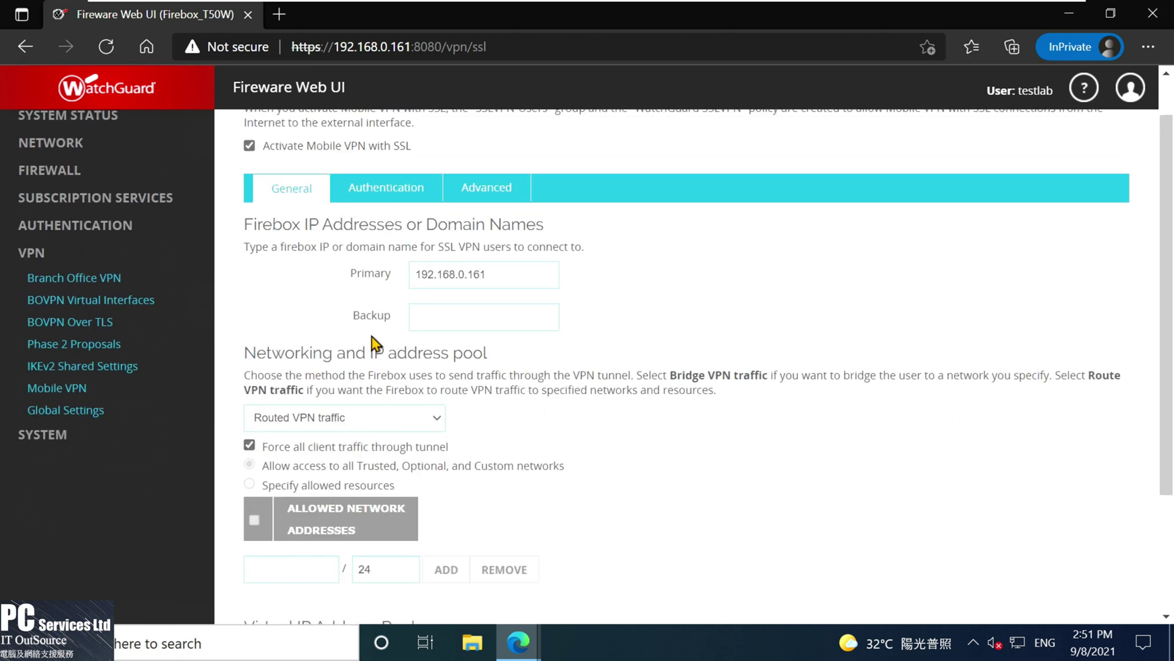
- Go to Authentication > Servers > Firebox-DB and add a new Firebox user
{"action": "left_click", "coordinate": [31, 253]}
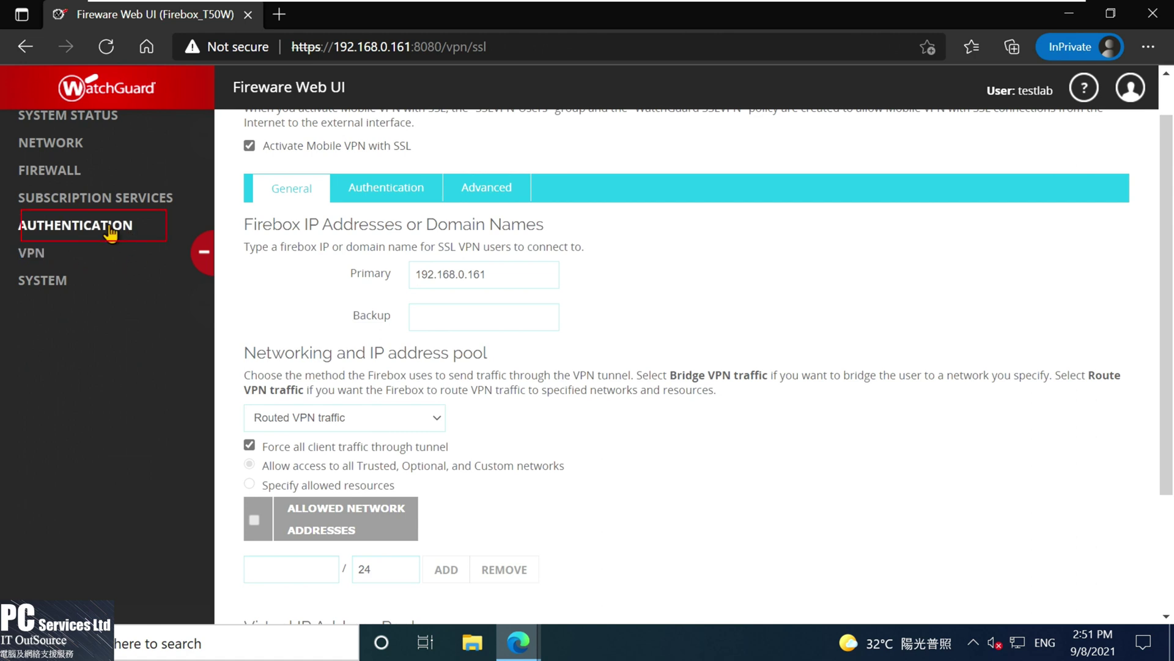
{"action": "left_click", "coordinate": [111, 232]}
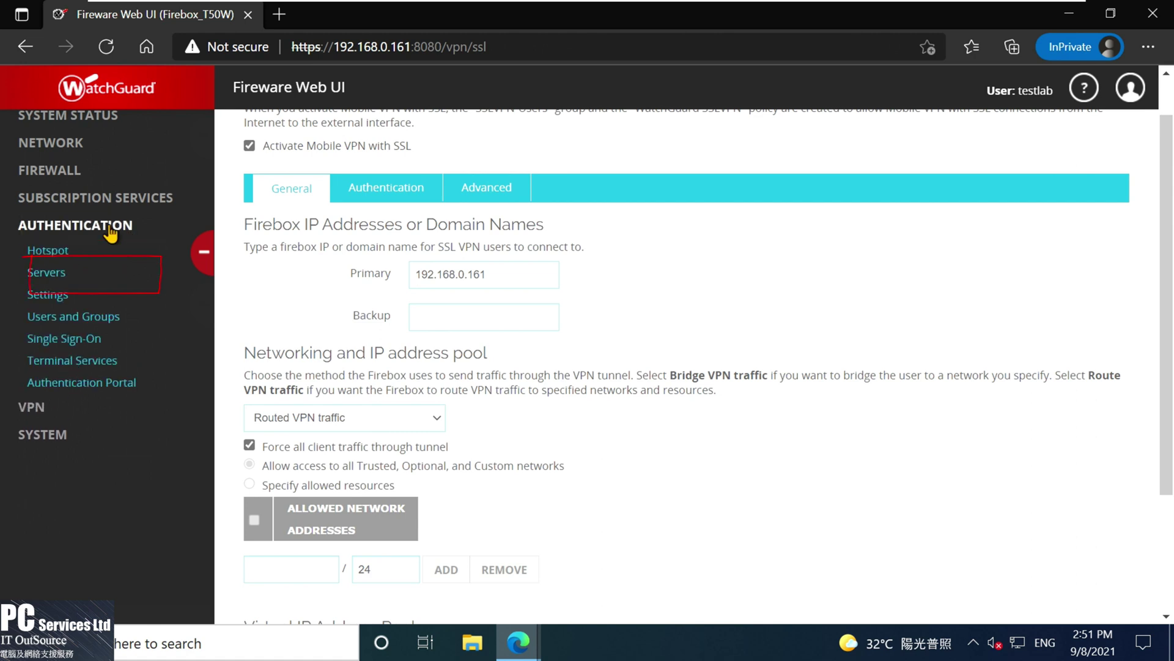
{"action": "left_click", "coordinate": [50, 280]}
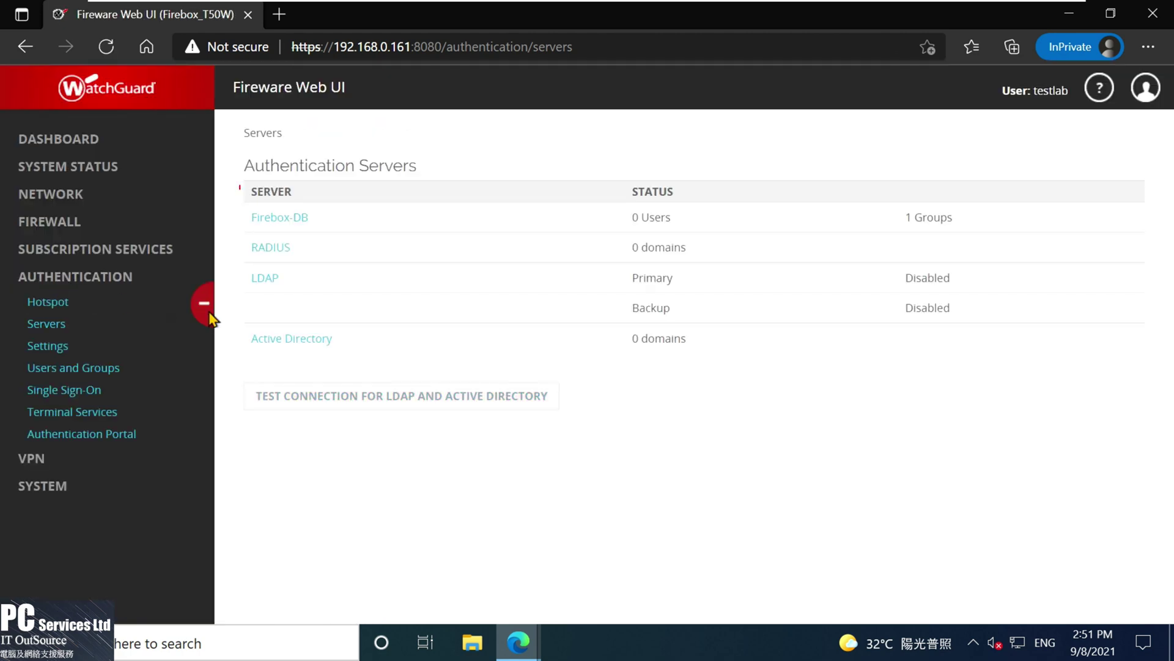
{"action": "left_click", "coordinate": [292, 226]}
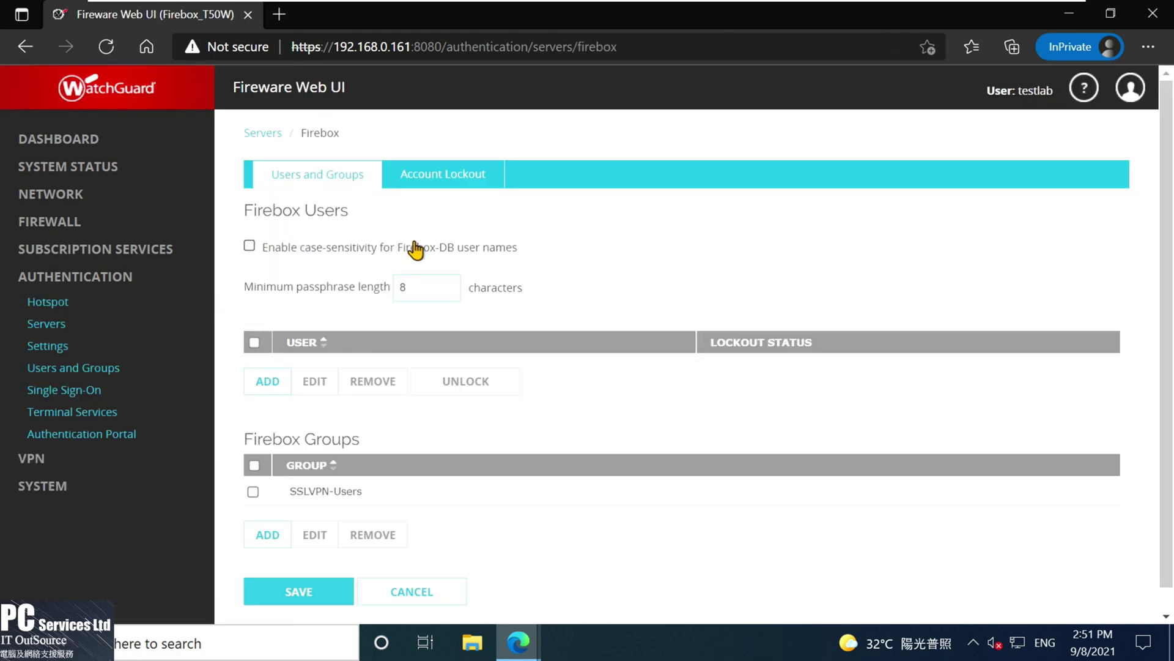
{"action": "left_click", "coordinate": [267, 385]}
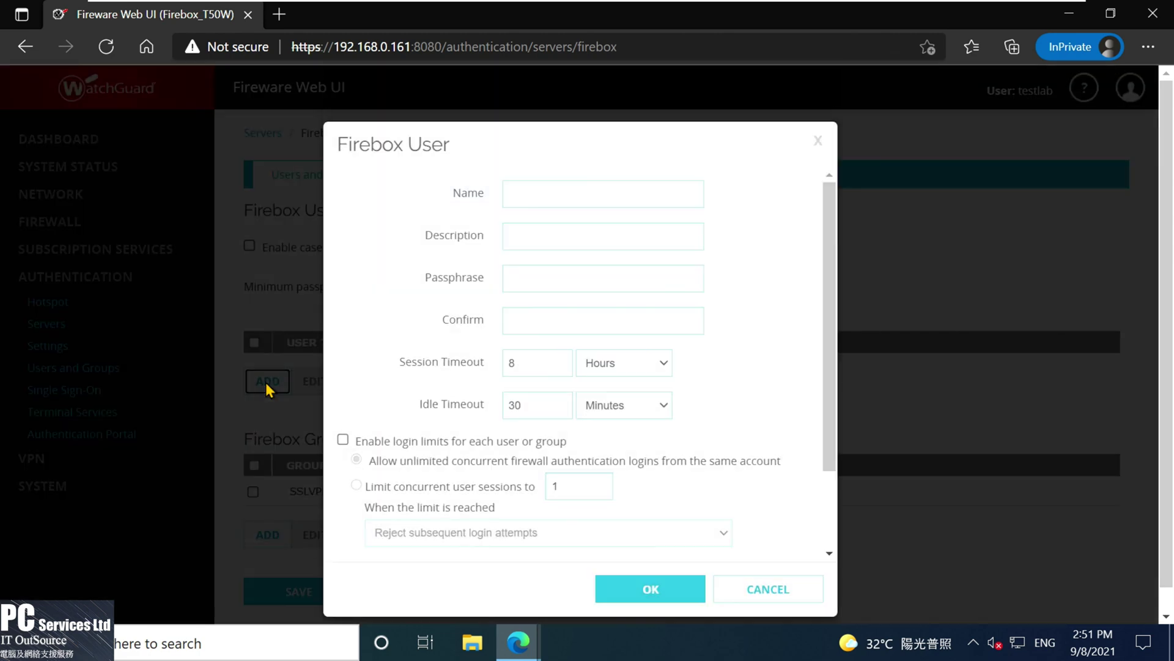
- Enter the new VPN user's name, leaving the description empty
{"action": "left_click", "coordinate": [531, 195]}
{"action": "type", "text": "testvpn"}
{"action": "left_click", "coordinate": [558, 235]}
{"action": "type", "text": "abc"}
{"action": "key", "text": "BackSpace"}
{"action": "type", "text": "d"}
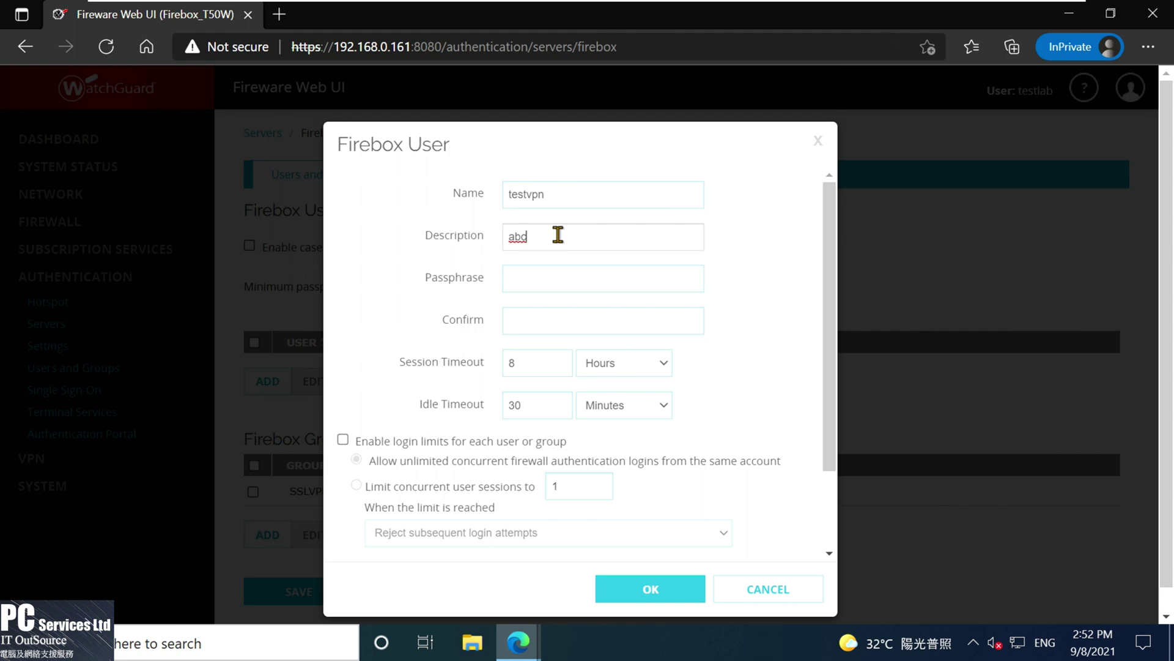
{"action": "key", "text": "BackSpace"}
{"action": "key", "text": "BackSpace"}
- Enter and confirm the user's passphrase and tick the SSLVPN-Users group
{"action": "left_click", "coordinate": [541, 278]}
{"action": "type", "text": "********"}
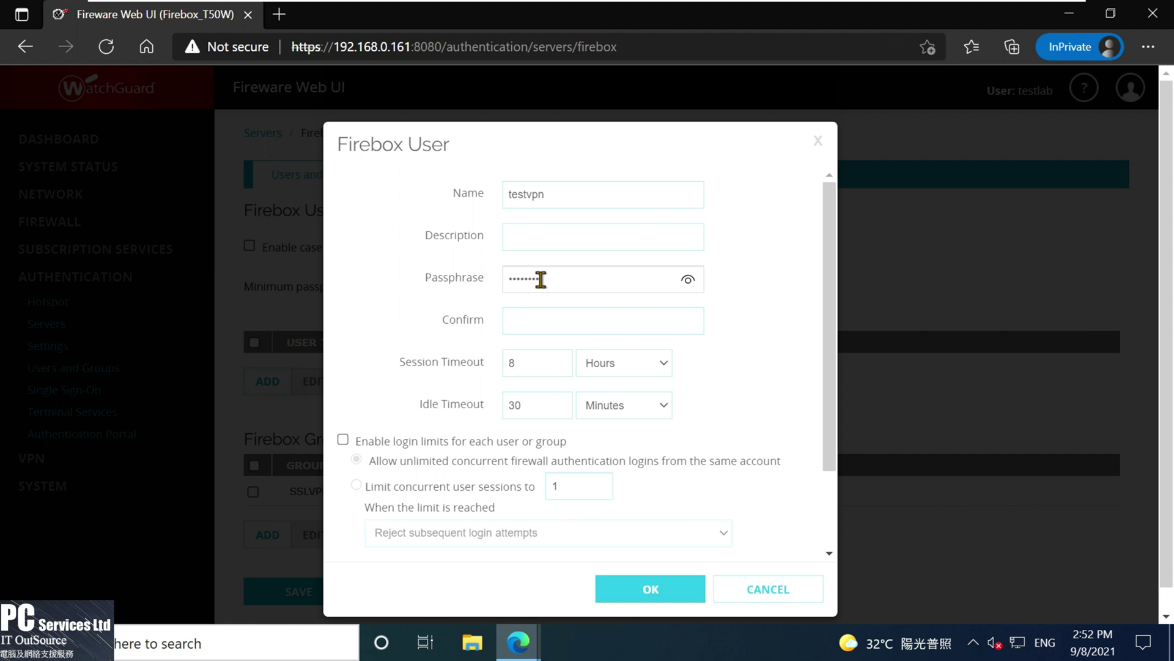
{"action": "key", "text": "Tab"}
{"action": "type", "text": "*********"}
{"action": "scroll", "coordinate": [783, 425], "scroll_direction": "down", "scroll_amount": 3}
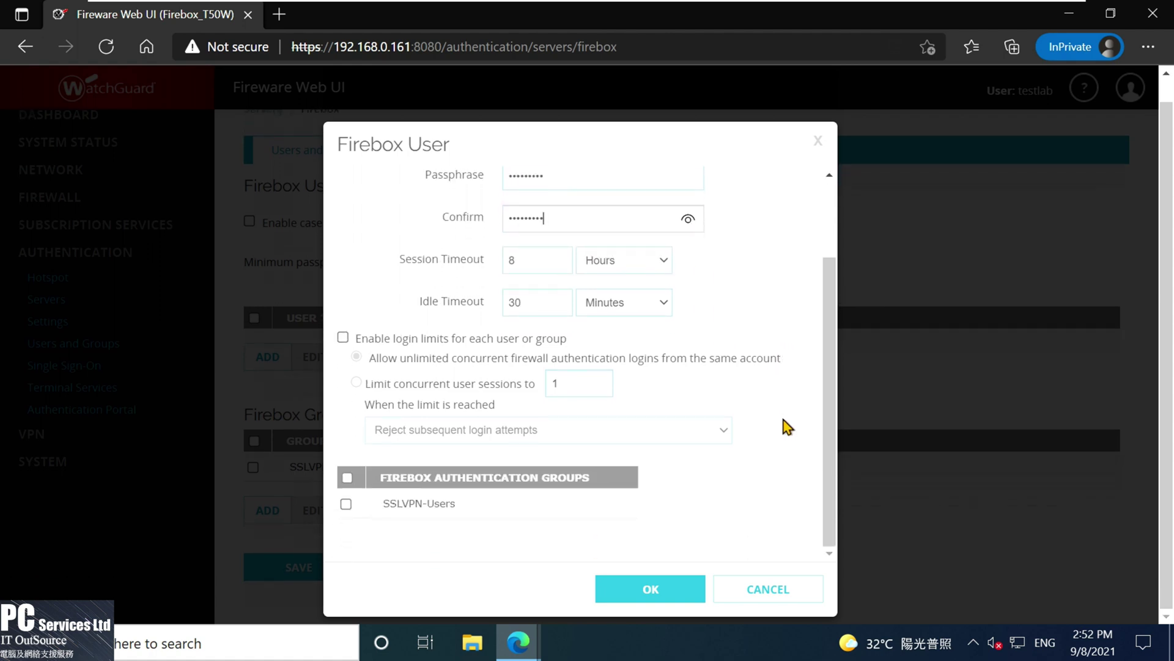
{"action": "left_click", "coordinate": [346, 504]}
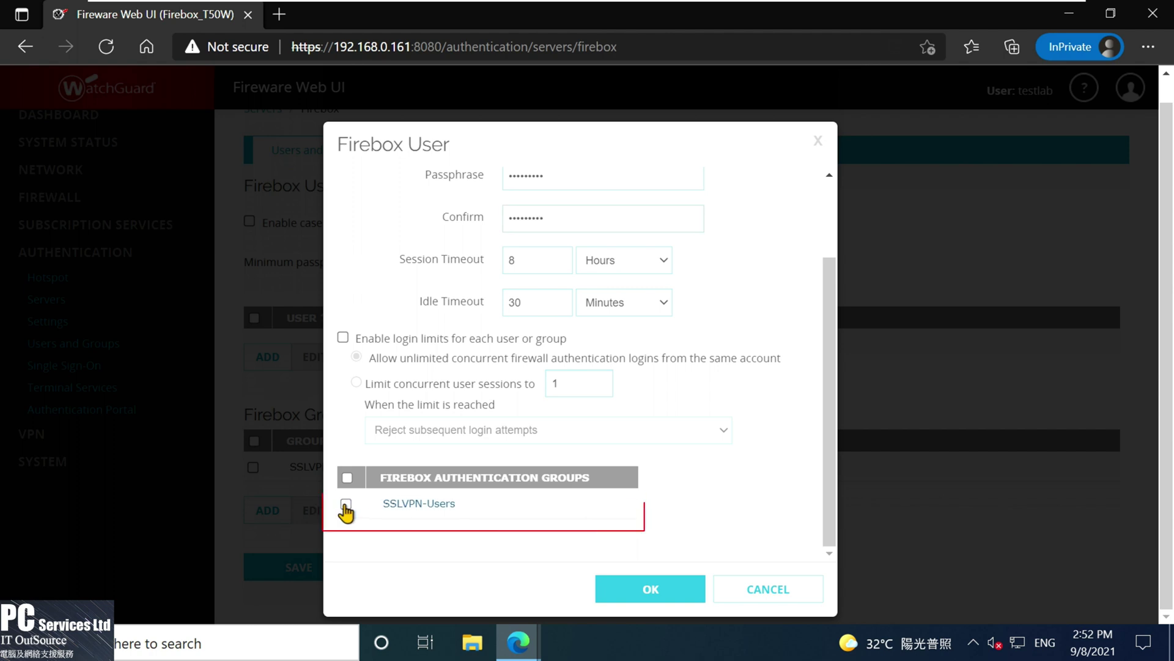
- Create and save the VPN user in Firebox-DB, then log out of the Web UI
{"action": "left_click", "coordinate": [652, 589]}
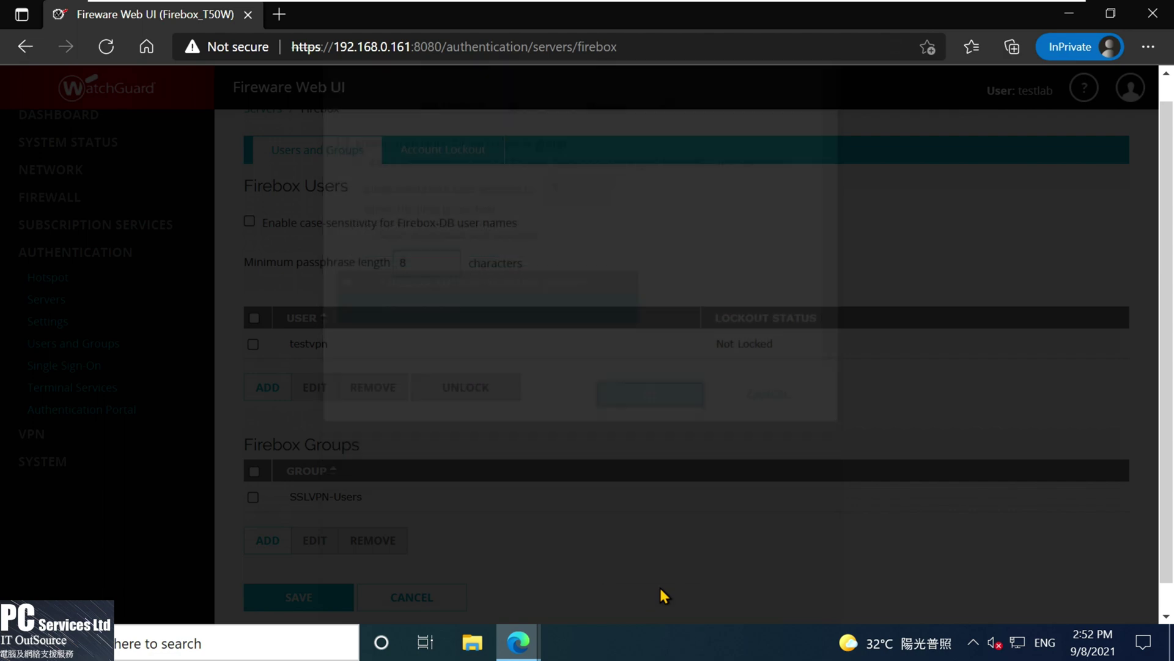
{"action": "scroll", "coordinate": [602, 547], "scroll_direction": "down", "scroll_amount": 1}
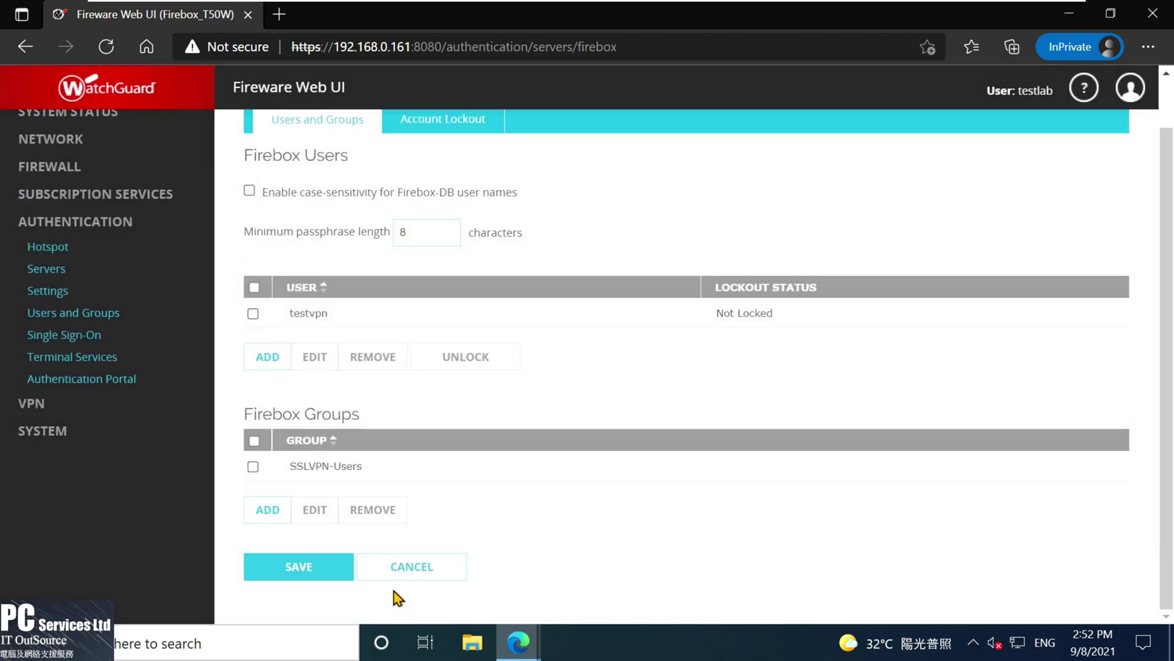
{"action": "left_click", "coordinate": [296, 573]}
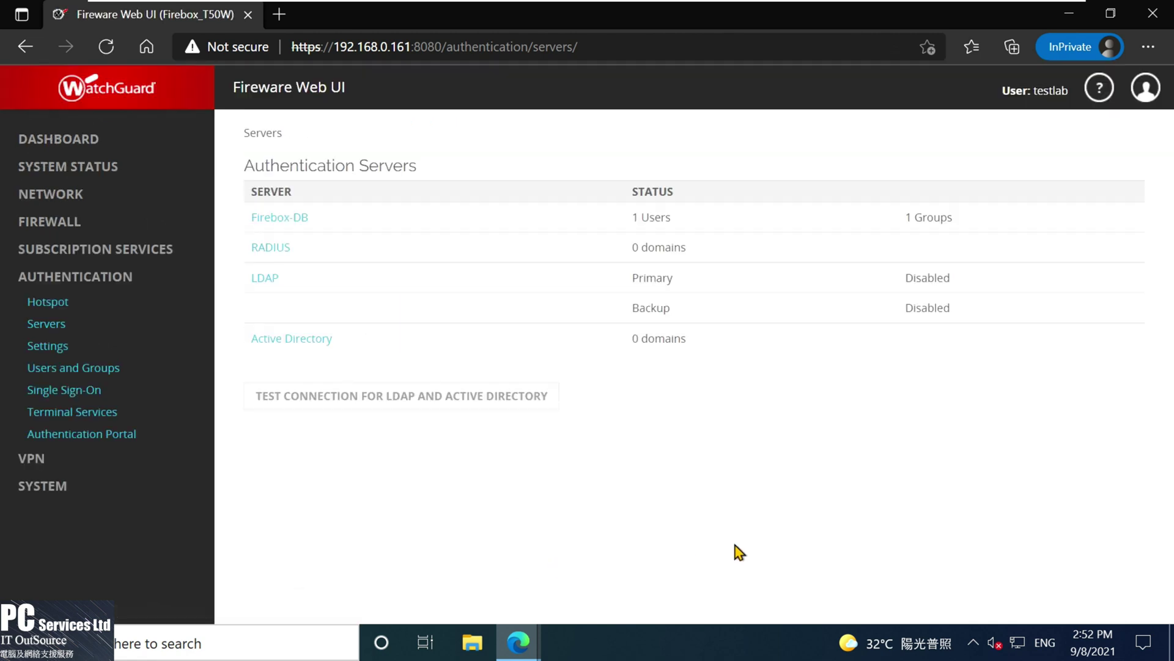
{"action": "left_click", "coordinate": [1155, 93]}
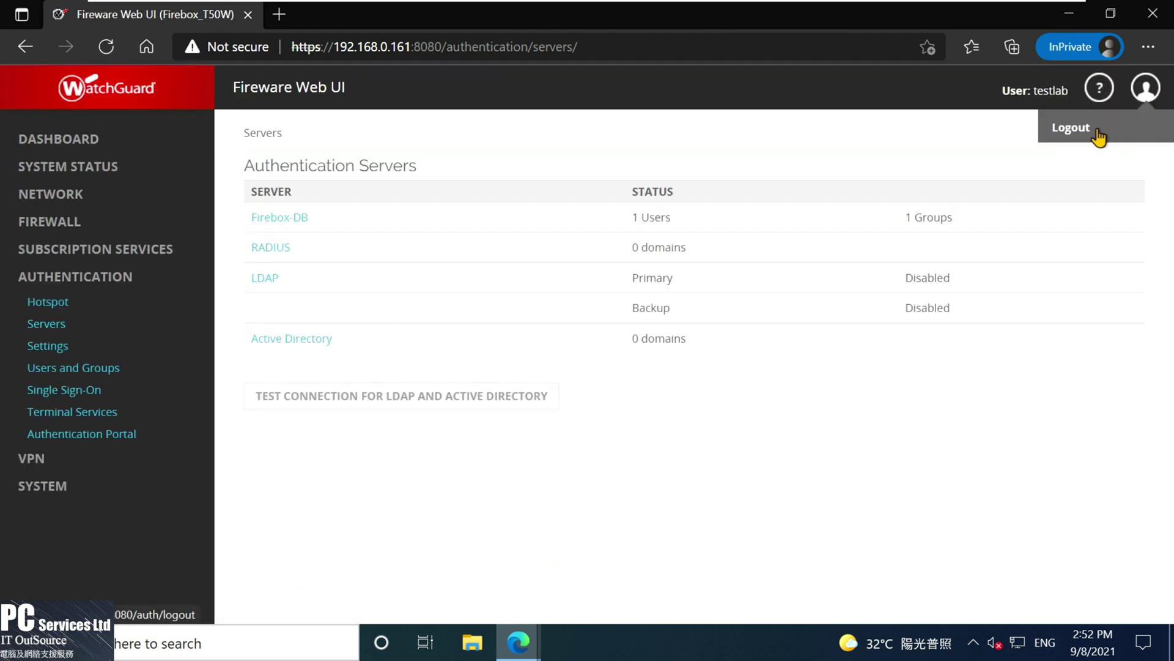
{"action": "left_click", "coordinate": [1066, 130]}
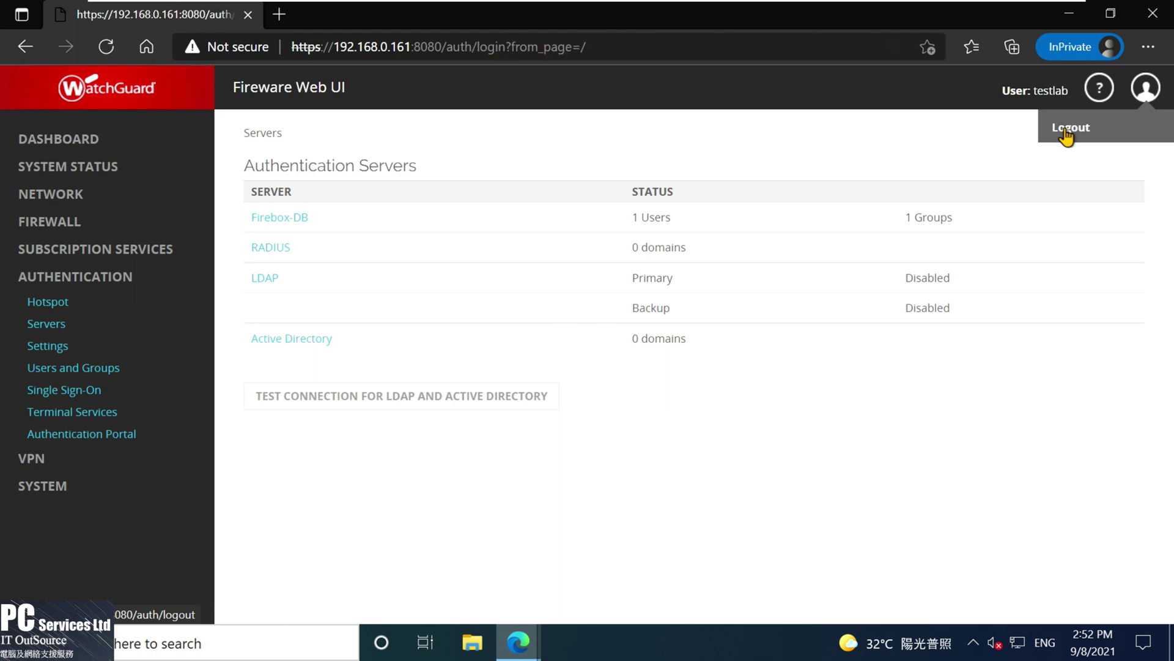